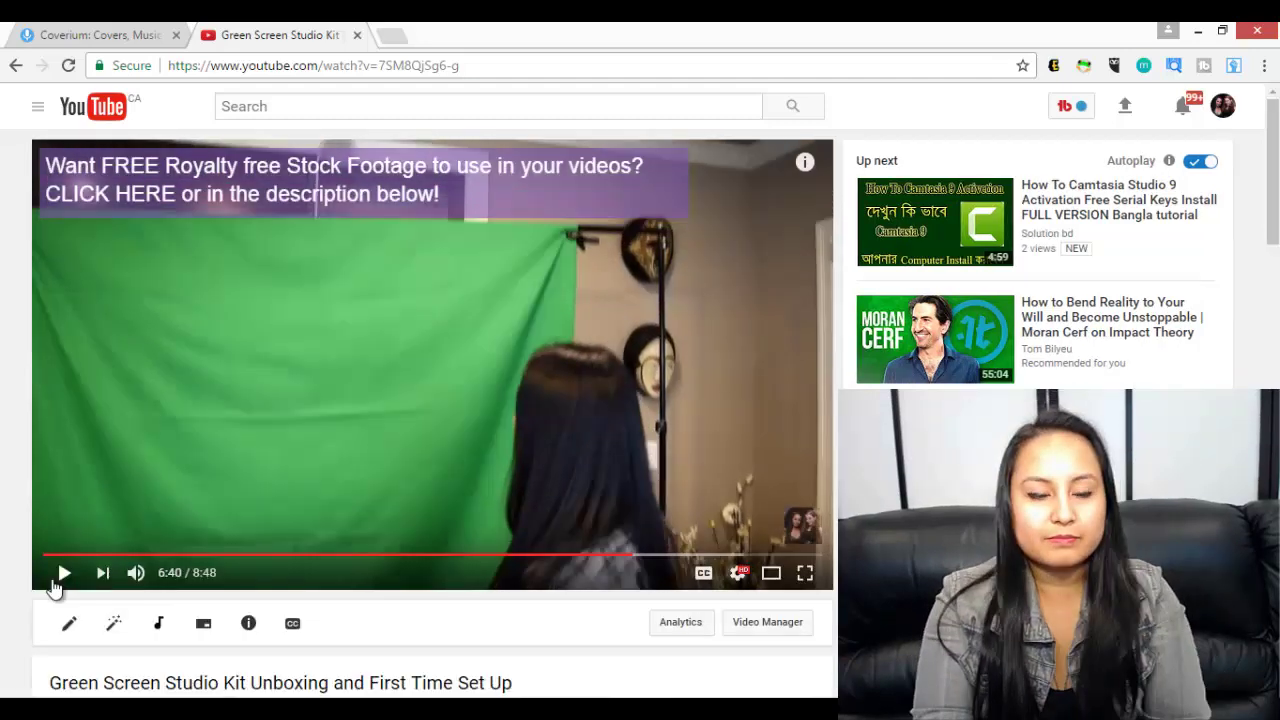
Play the green-screen kit video, close the stock-footage overlay, and pause at 7:22.
click(56, 582)
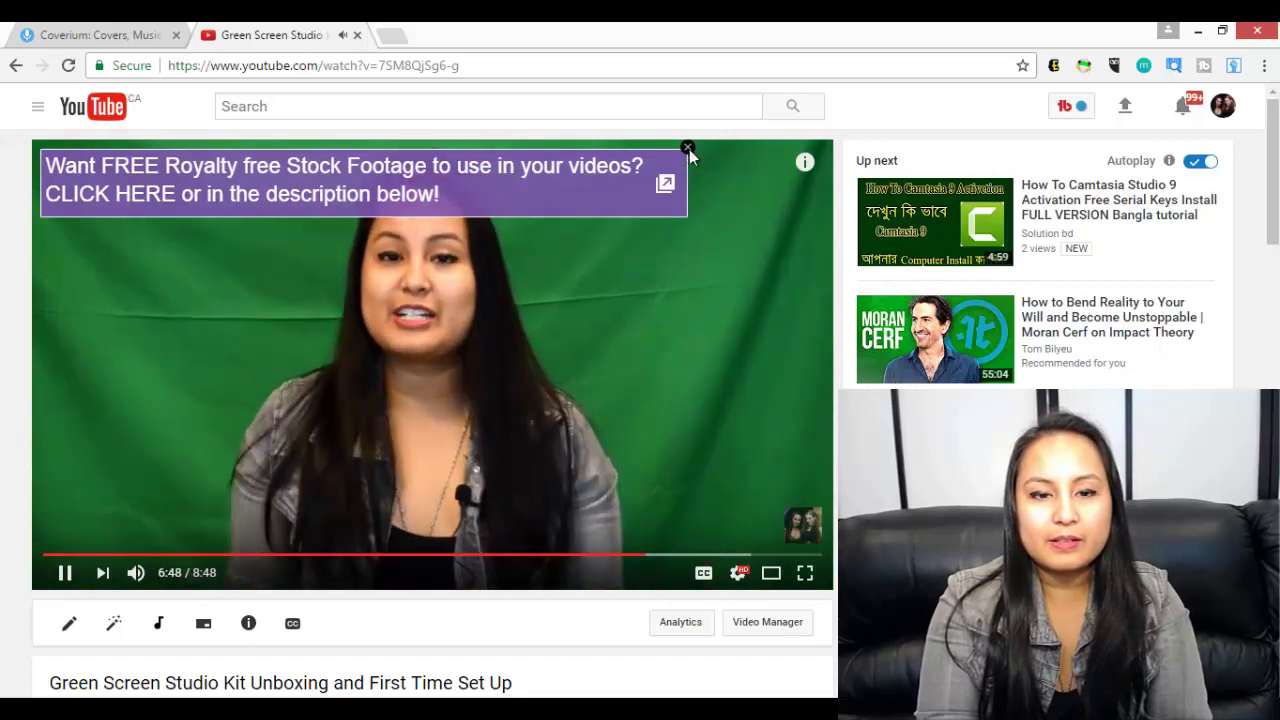
click(687, 148)
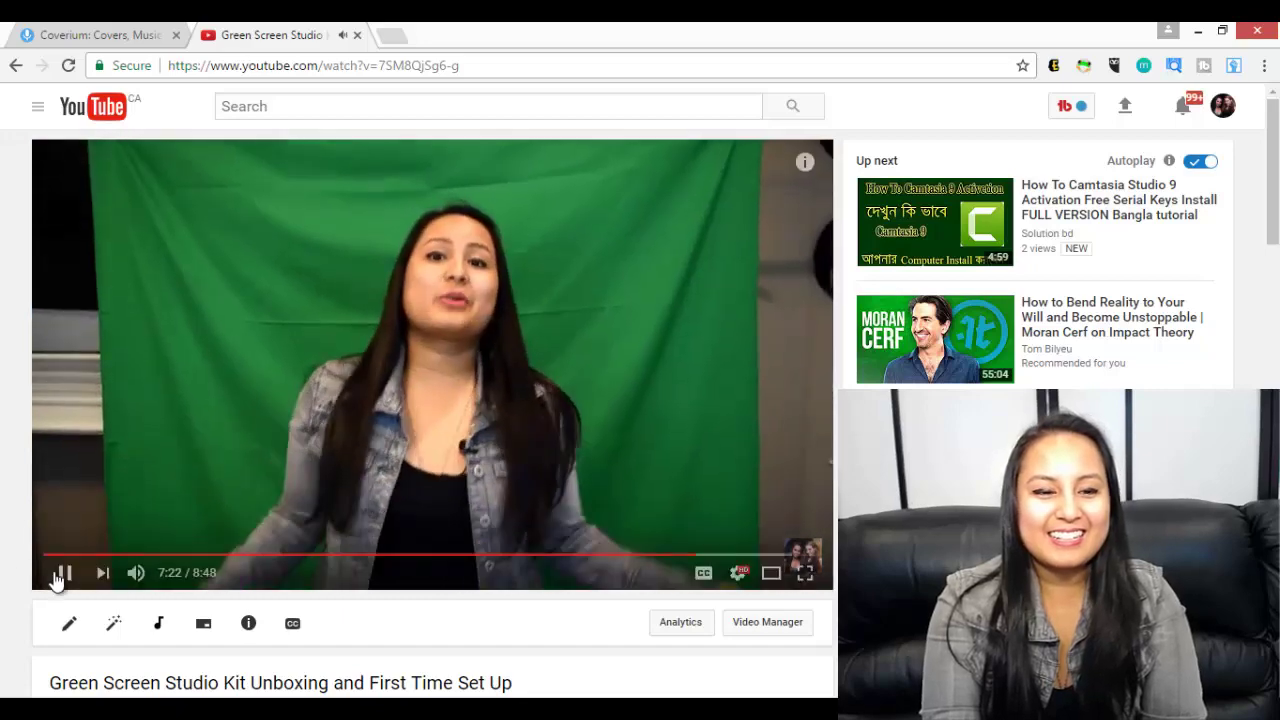
click(63, 574)
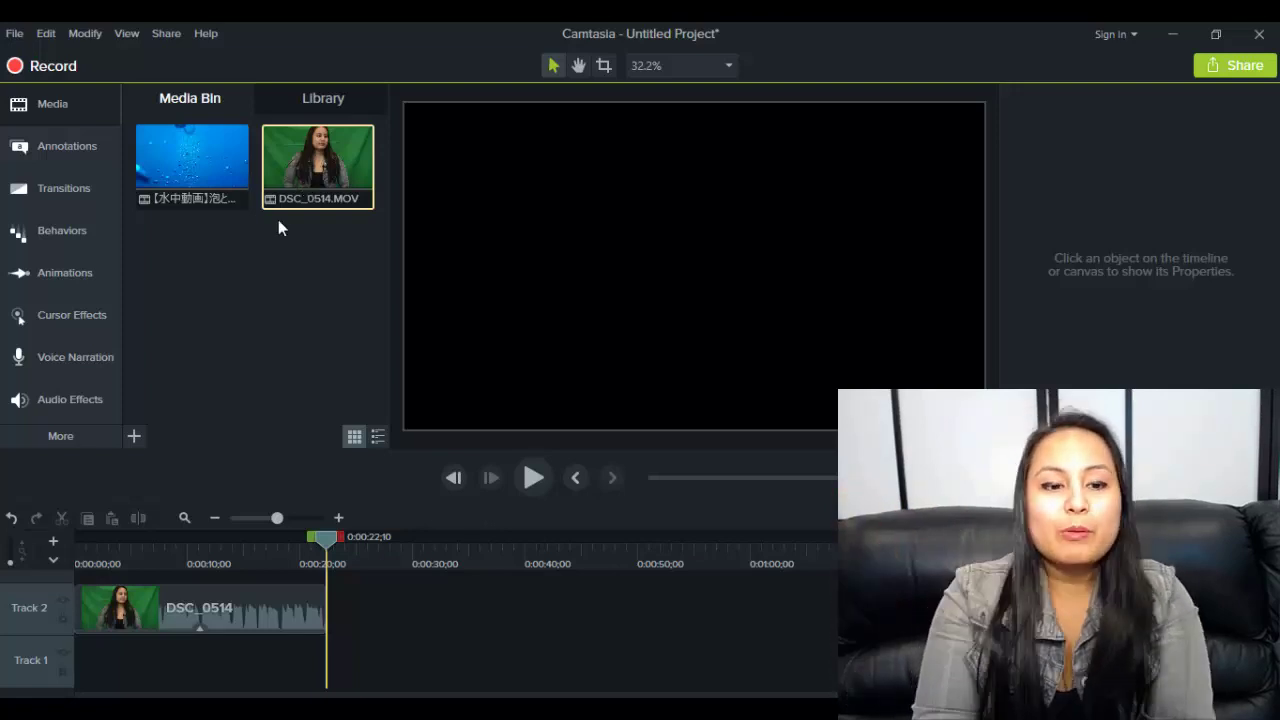
Move the playhead back to 0:00:05;05 to show the presenter before the green screen.
click(132, 548)
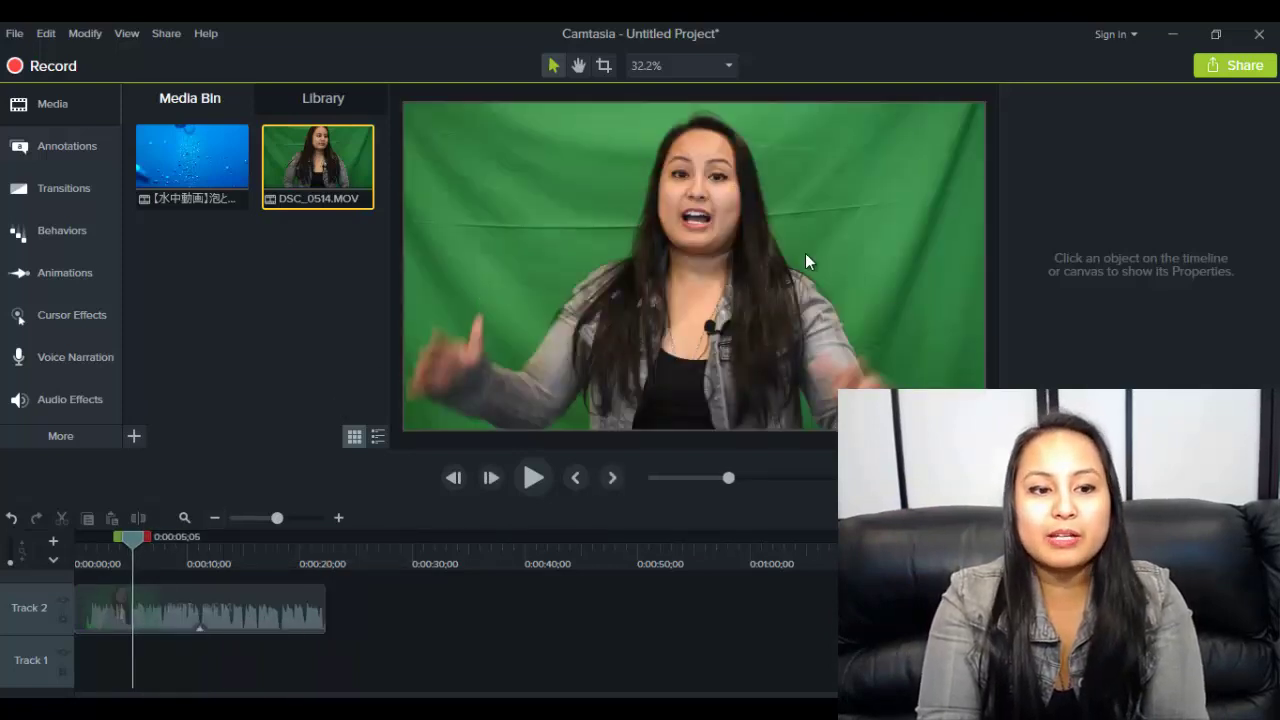
Drag Remove a Color from More > Visual Effects onto the DSC_0514 clip on Track 2.
click(60, 436)
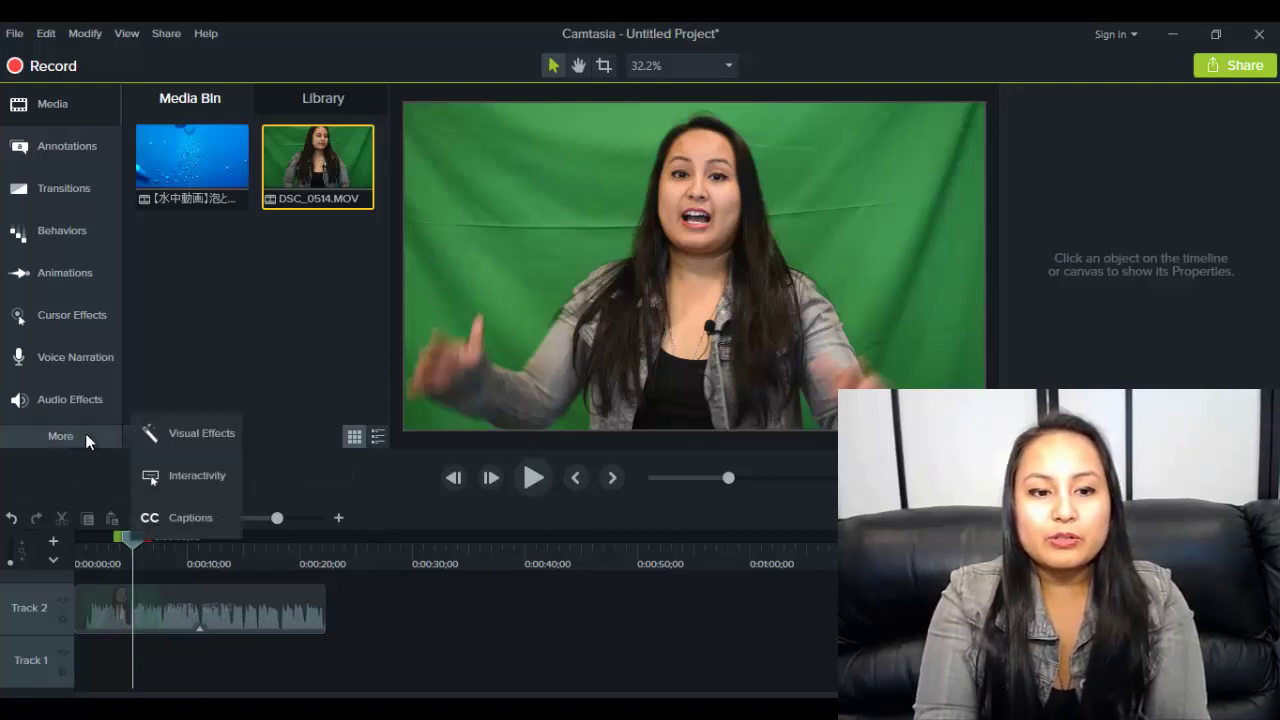
click(218, 432)
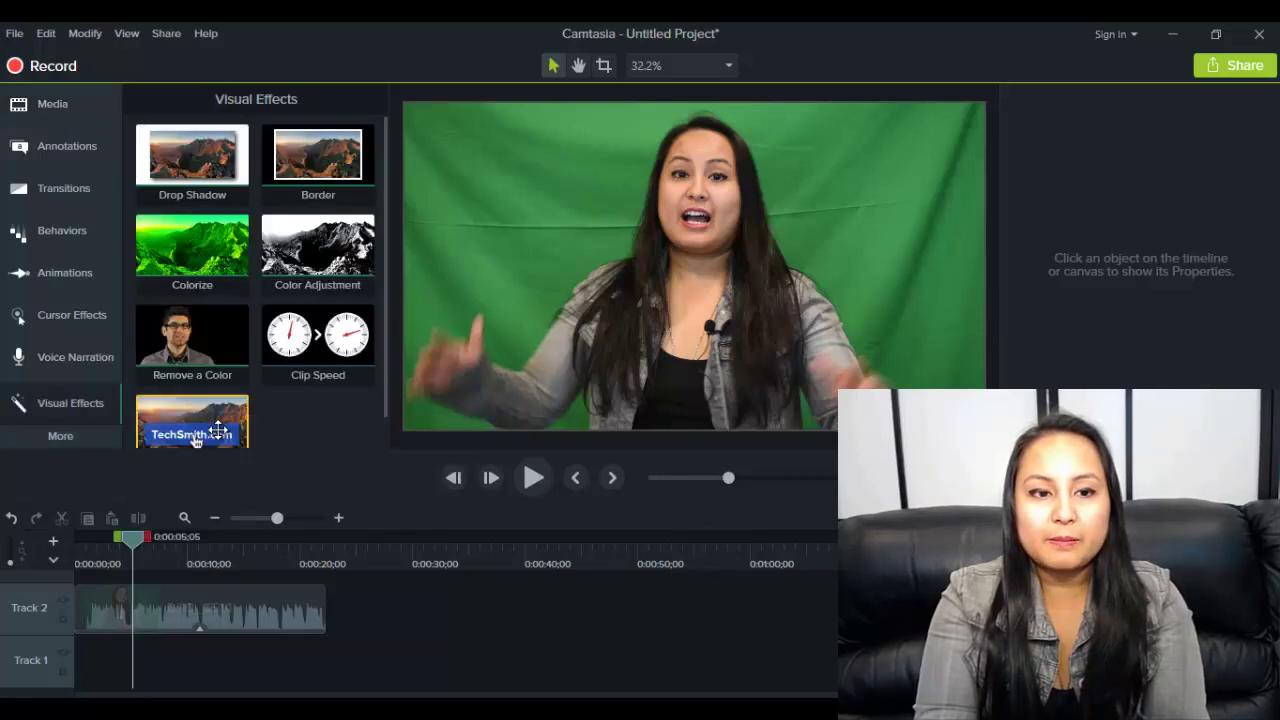
click(144, 606)
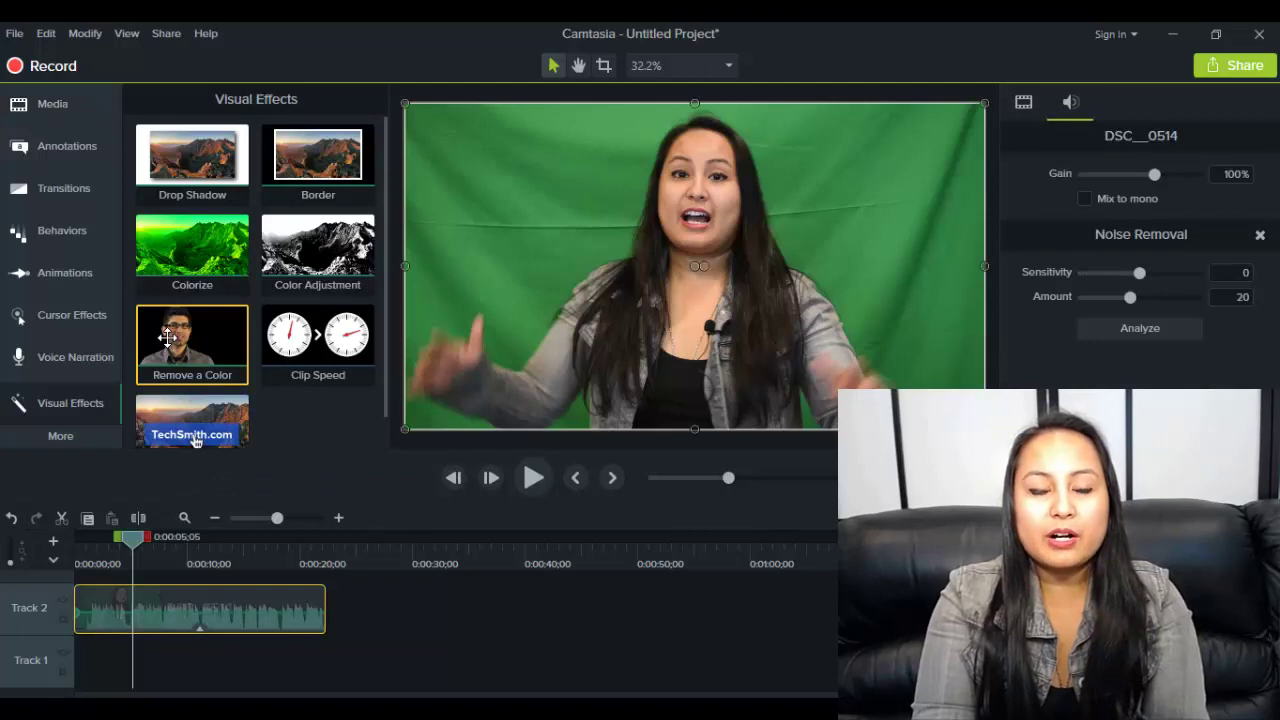
drag(168, 338, 143, 598)
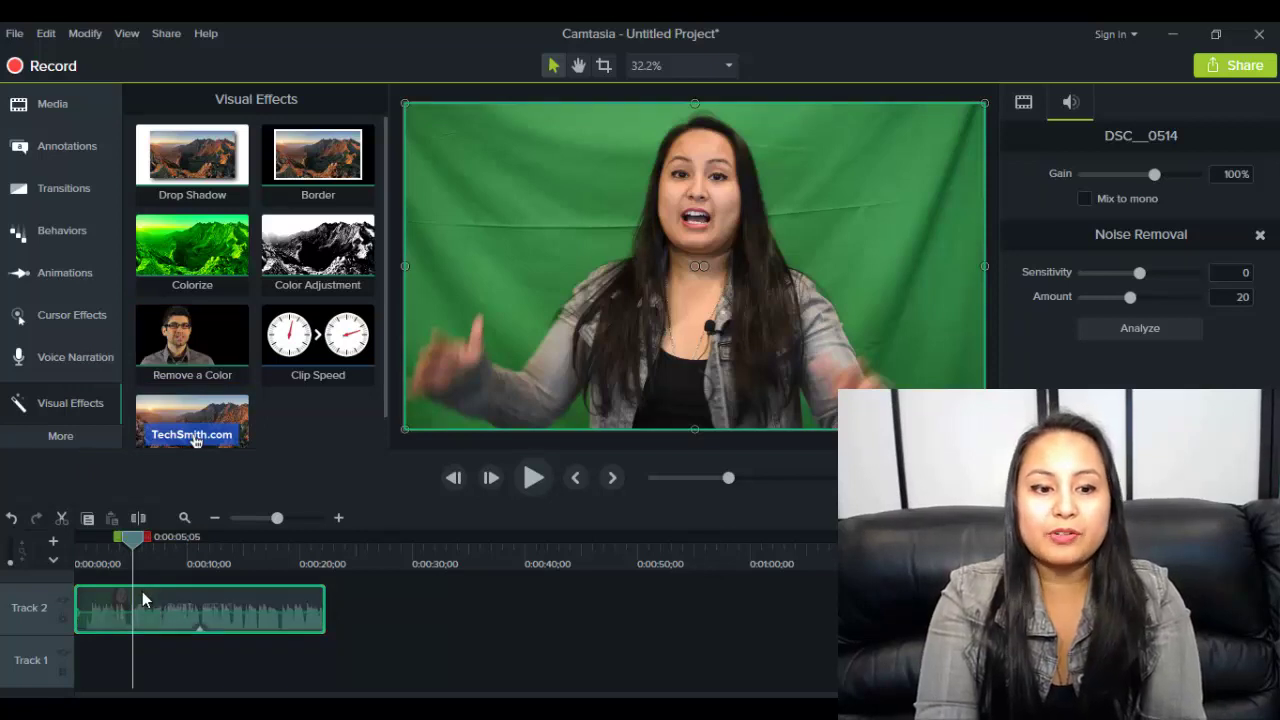
drag(142, 591, 142, 591)
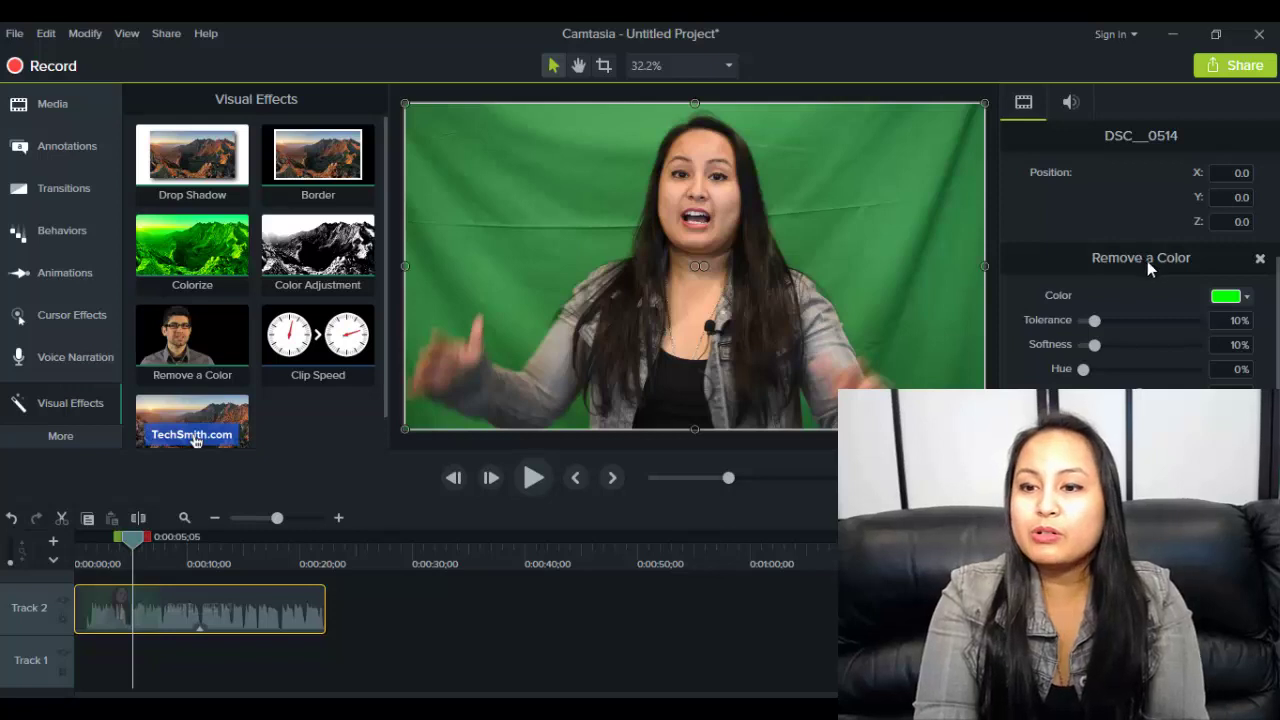
Sample the green backdrop with the Remove a Color eyedropper so it turns black.
click(1247, 298)
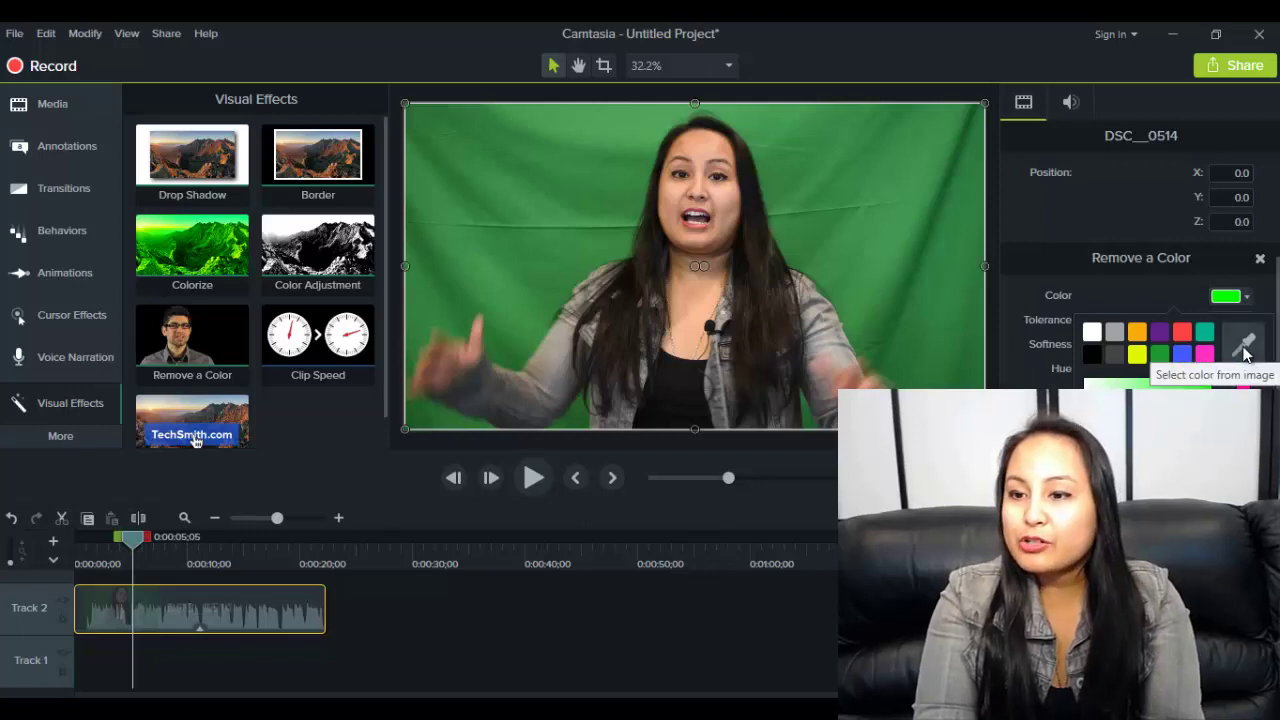
click(1244, 348)
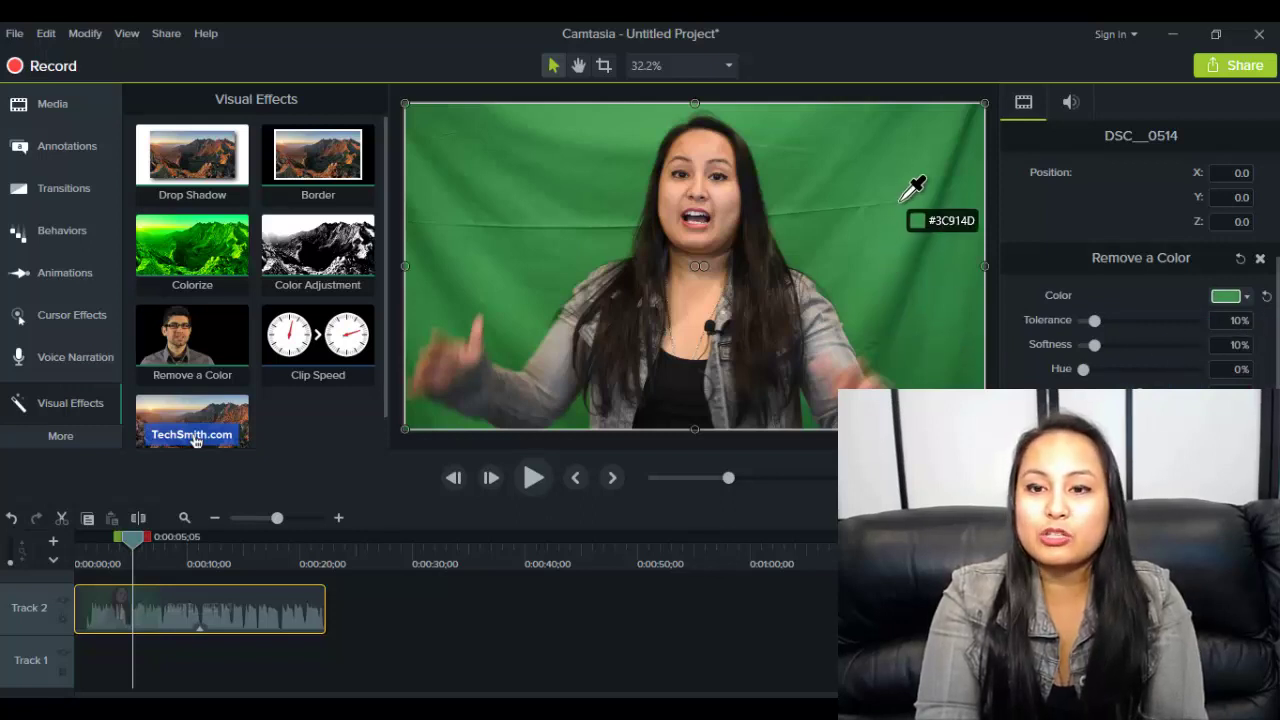
click(900, 201)
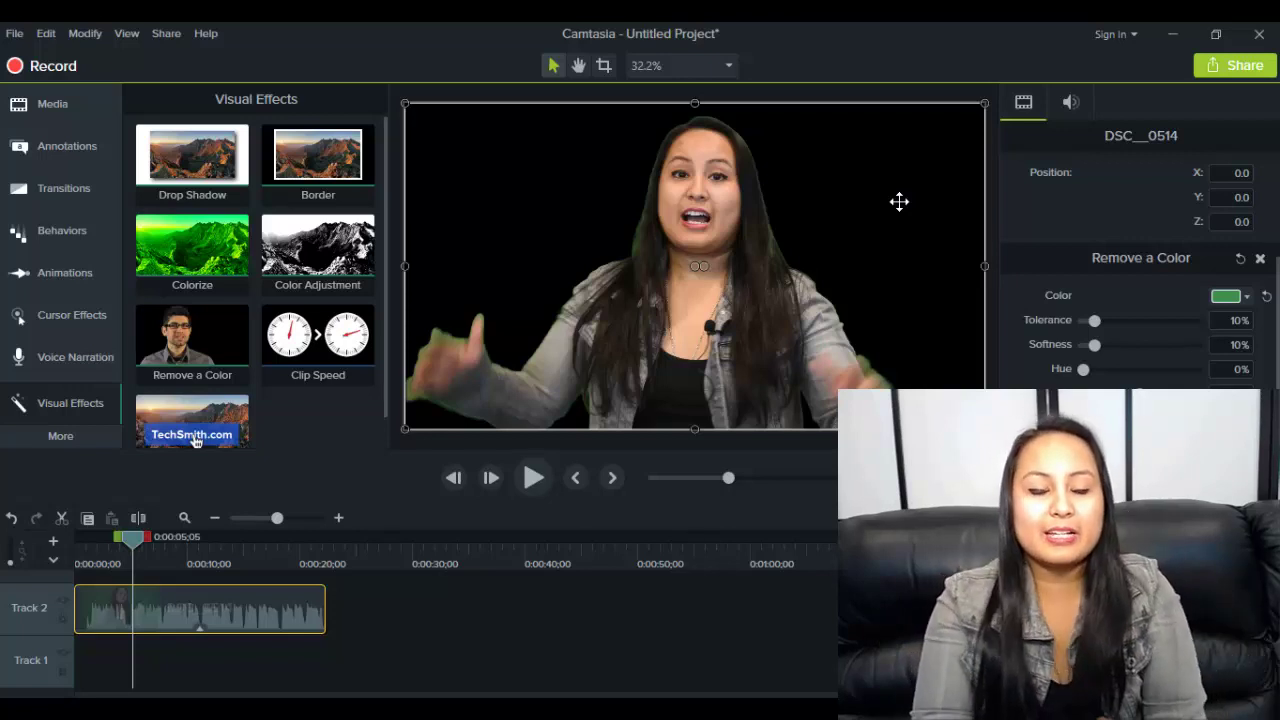
Preview the key at 0:00:02;02 and 0:00:07;10, then return to the Media bin.
click(98, 553)
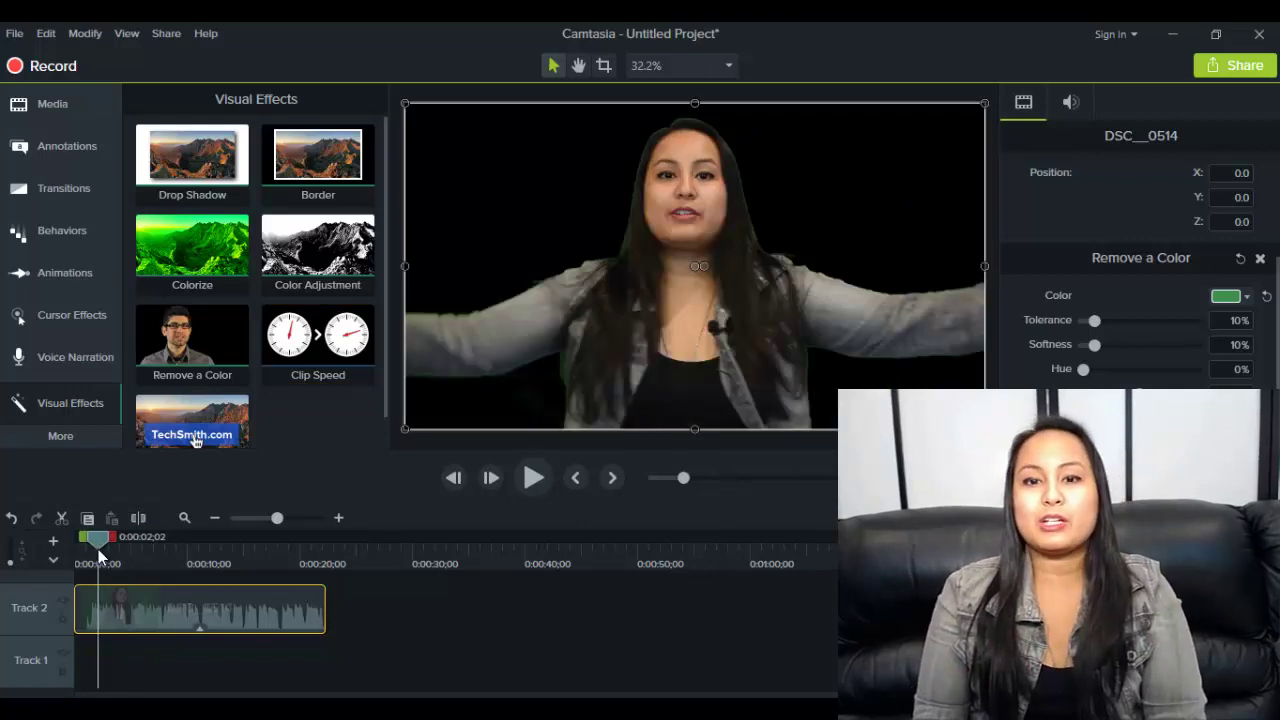
click(157, 557)
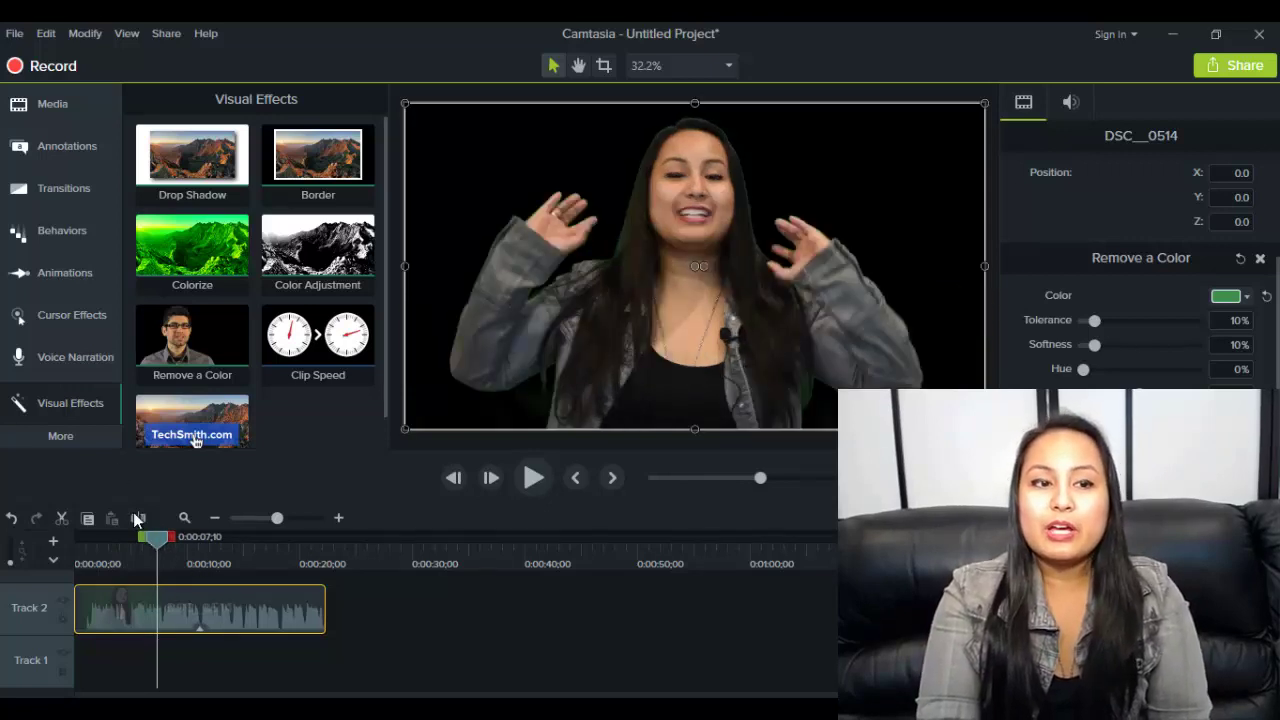
click(31, 93)
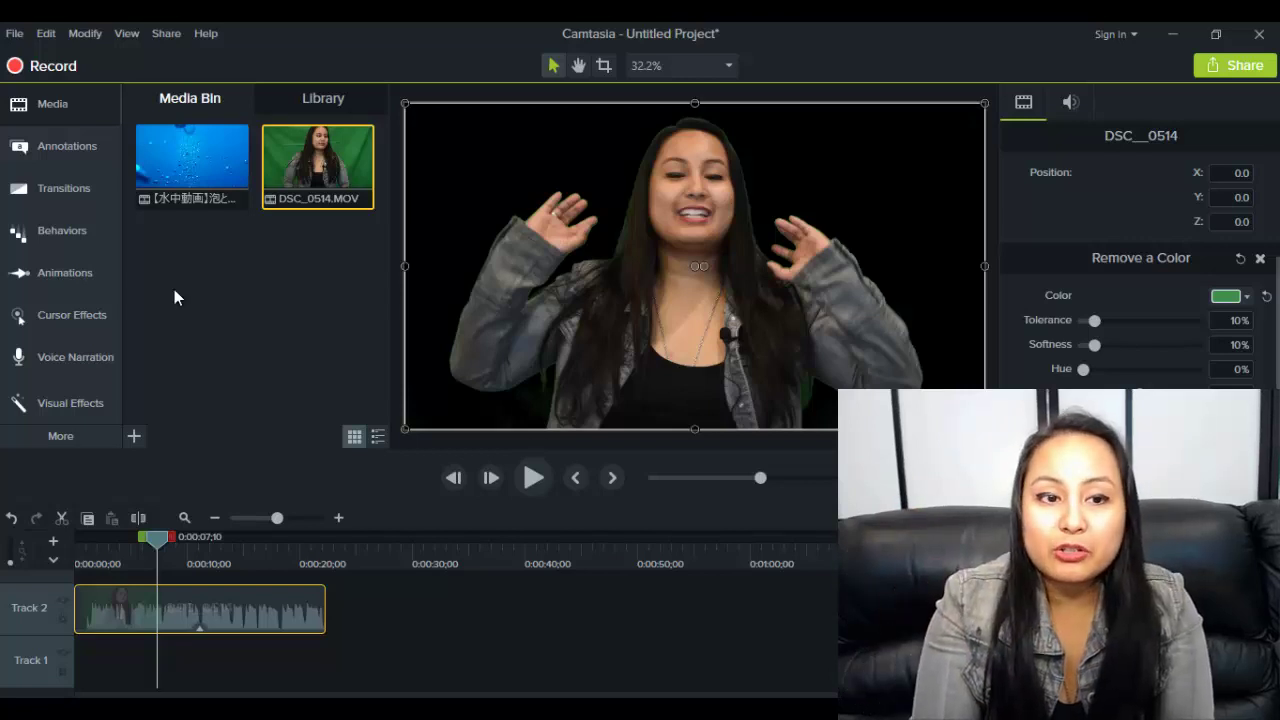
Add the underwater bubbles video to the timeline on Track 1 beneath the presenter.
drag(163, 171, 104, 588)
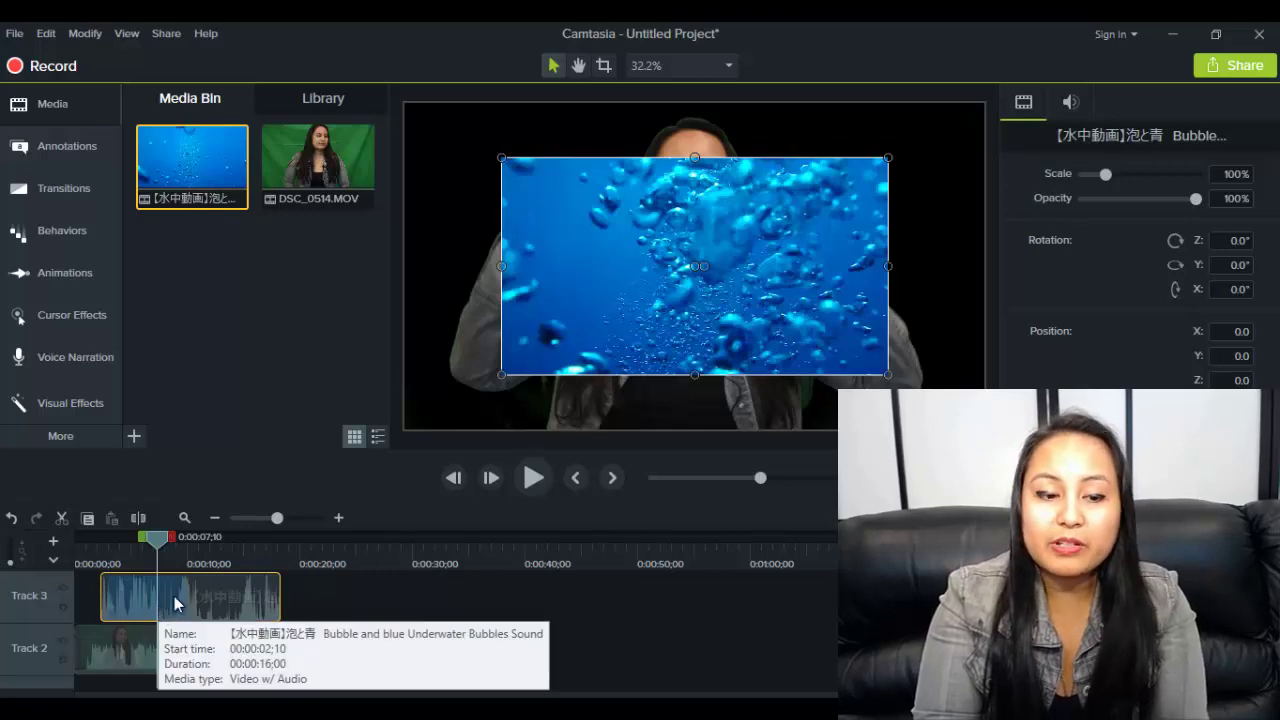
drag(174, 596, 153, 693)
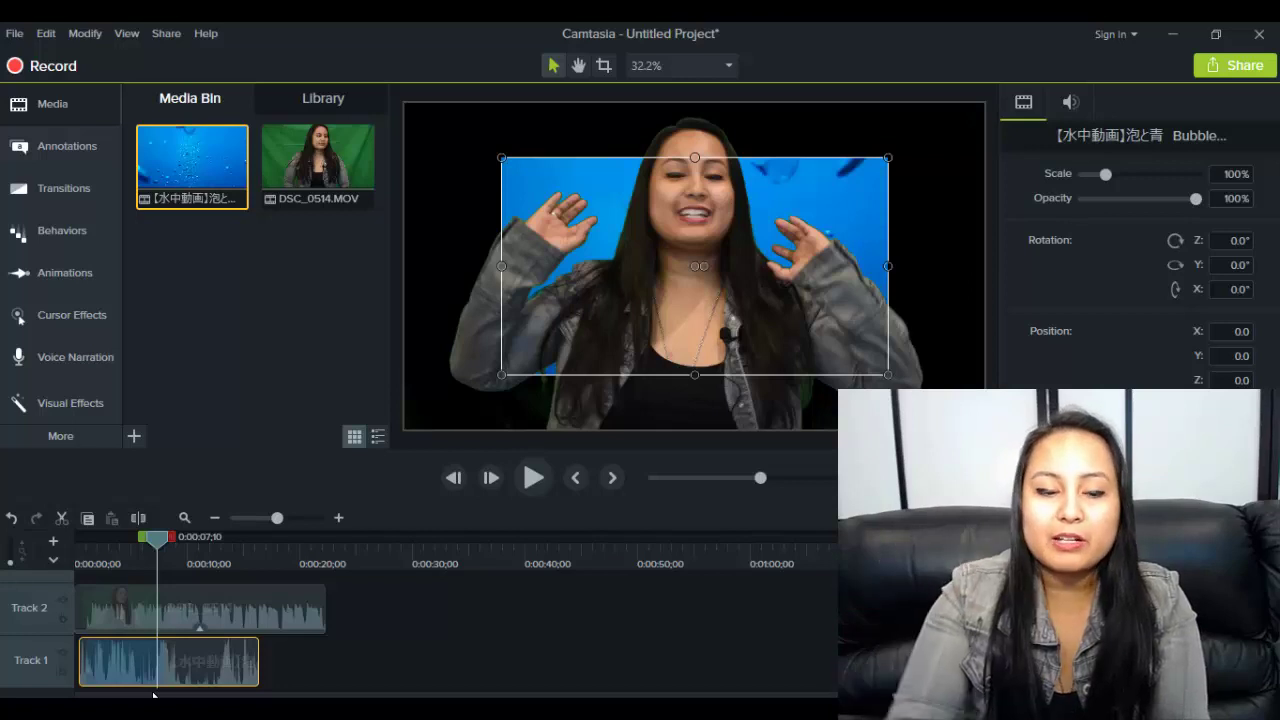
Start the bubbles clip at 0:00 and scale it to 150% so it fills the canvas.
drag(177, 686, 143, 683)
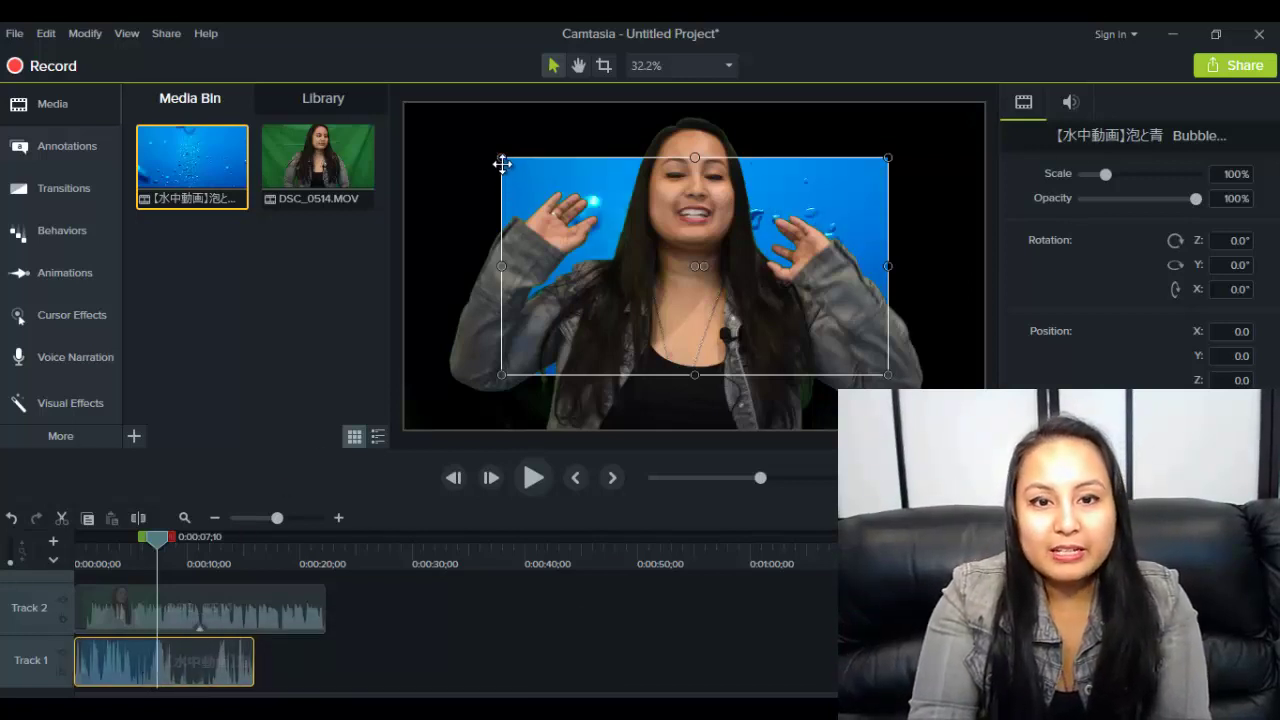
drag(492, 152, 400, 100)
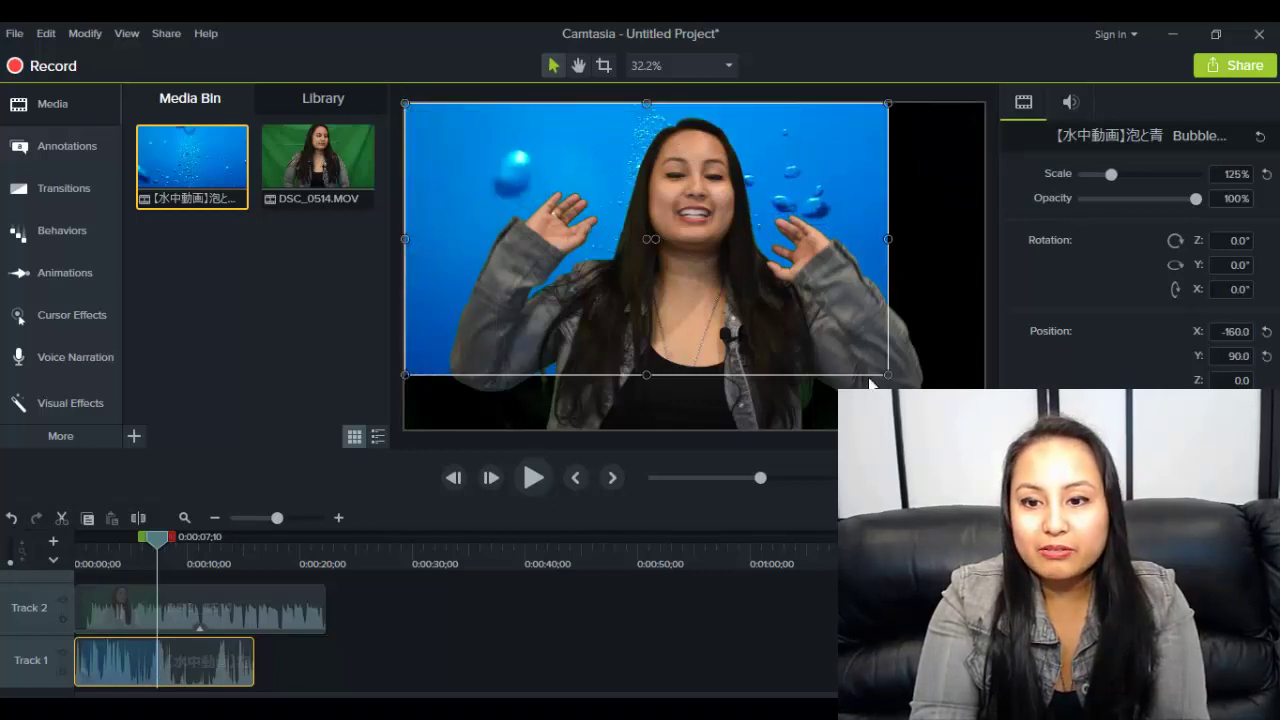
drag(887, 375, 985, 430)
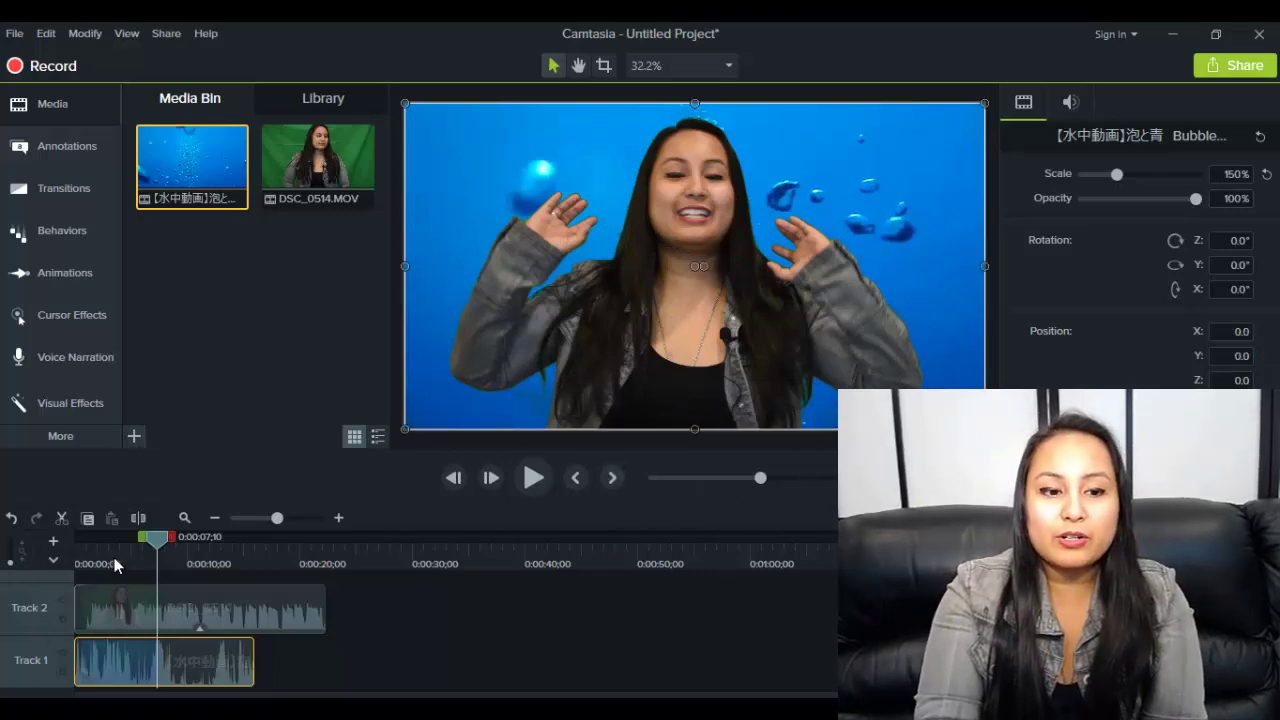
click(80, 548)
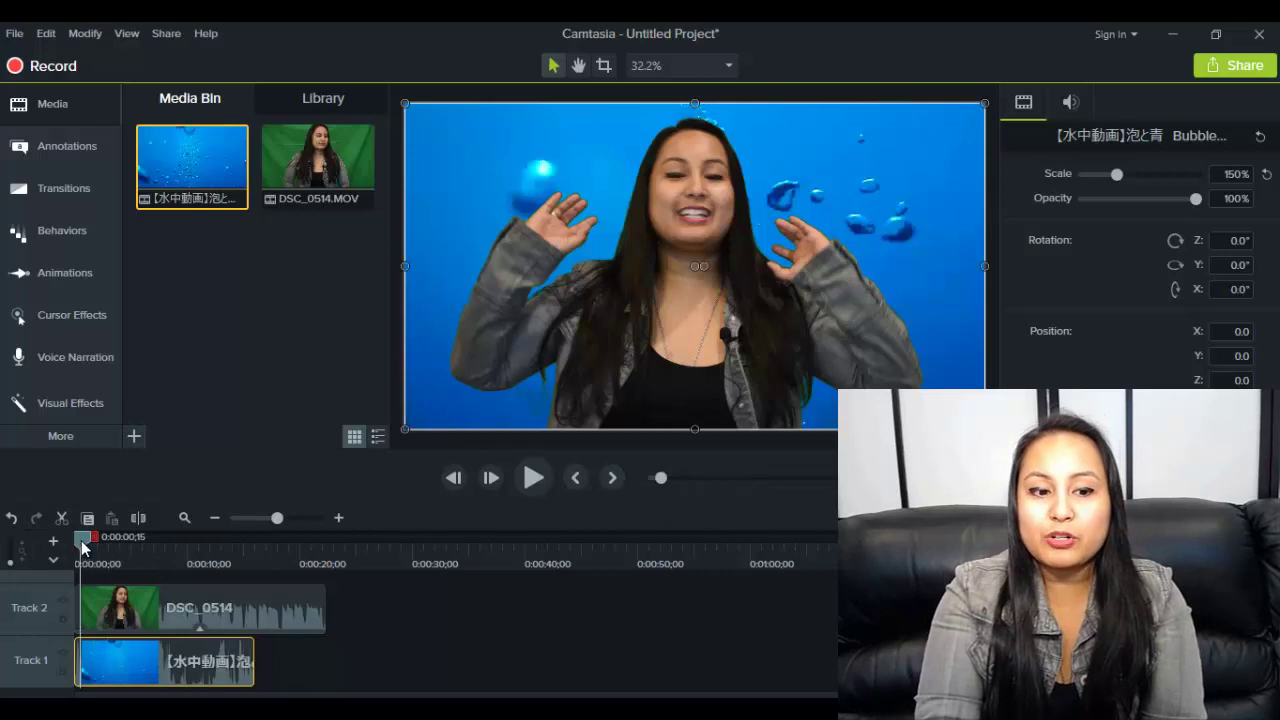
Rewind to 0:00 and play the presenter-over-bubbles composite, pausing around 0:08.
drag(81, 540, 74, 545)
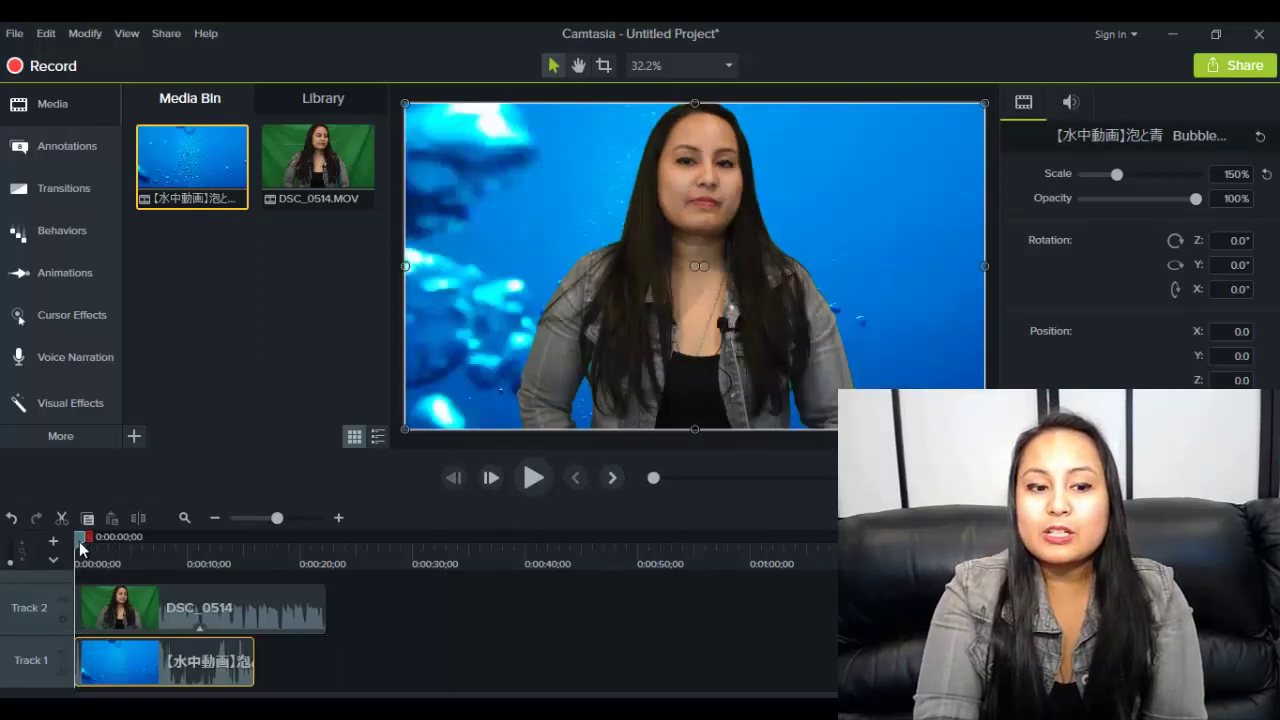
click(533, 477)
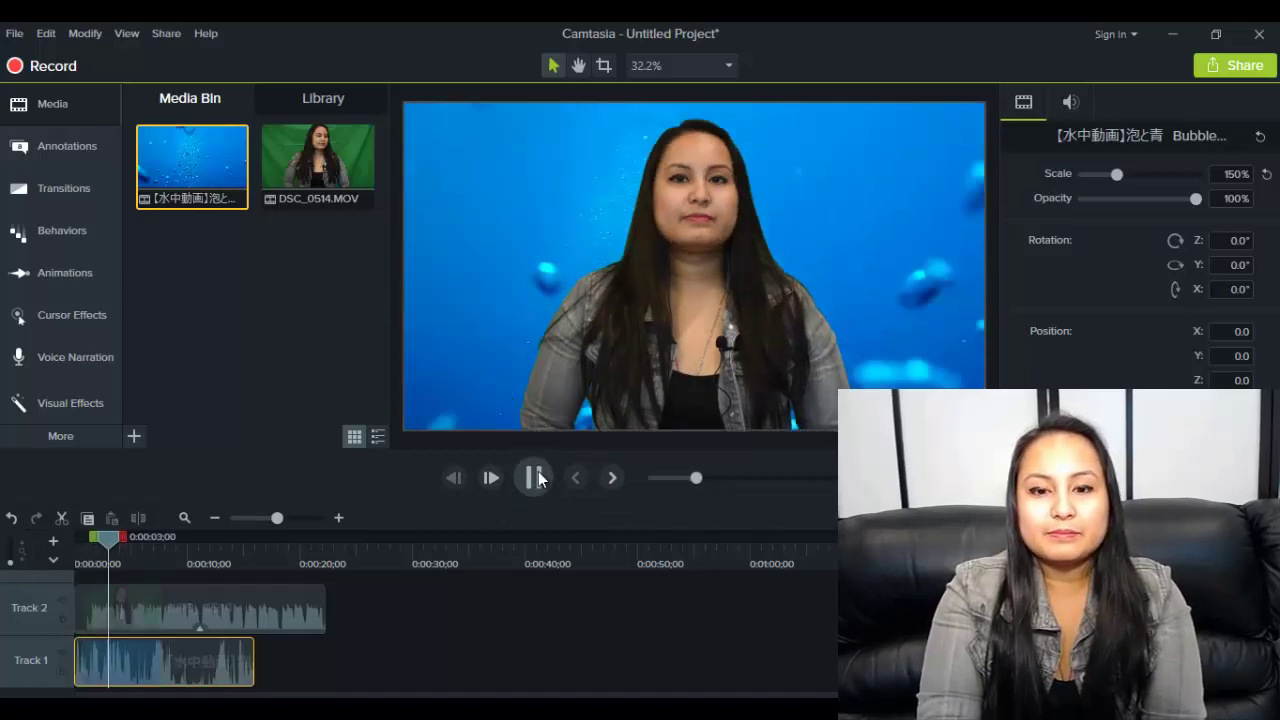
click(533, 477)
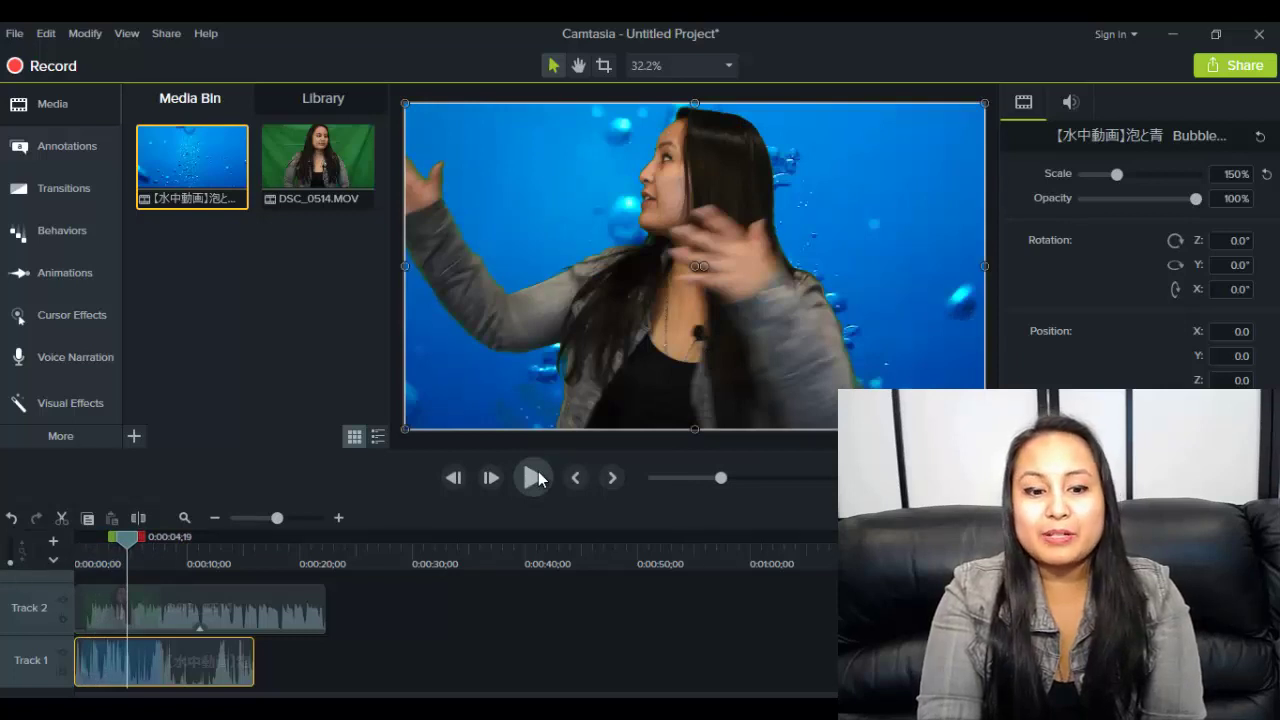
click(538, 477)
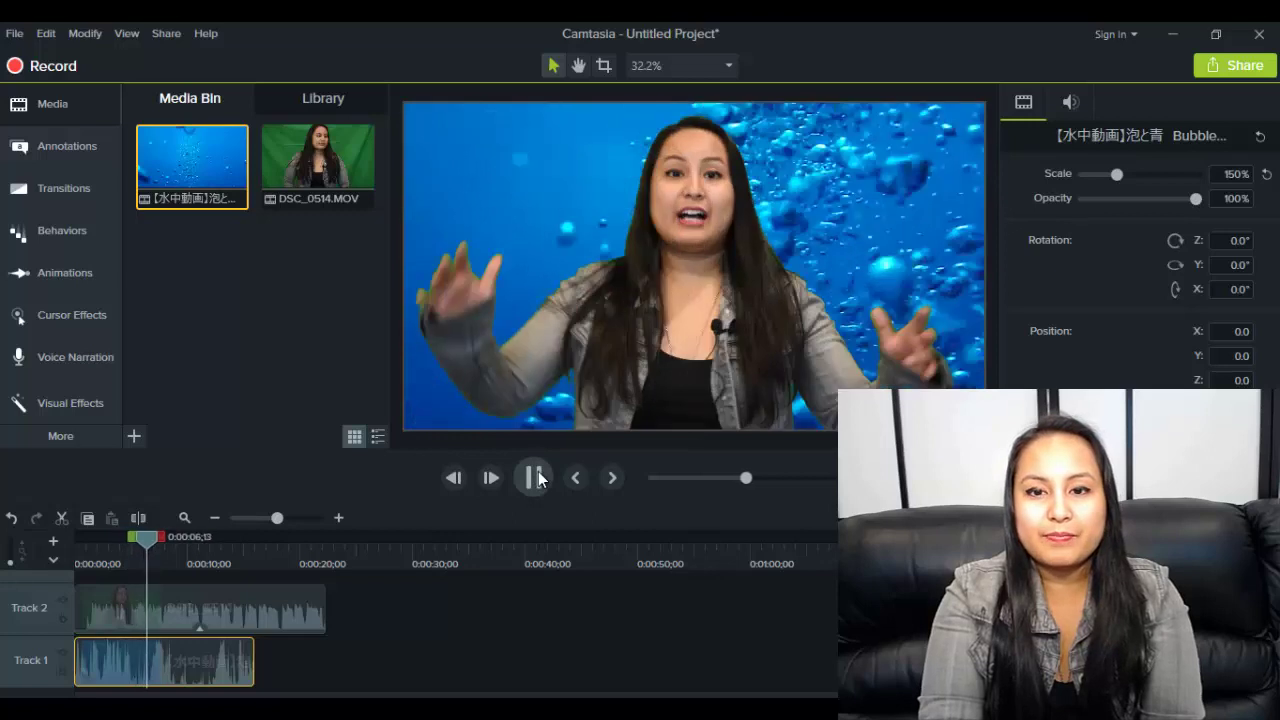
click(538, 477)
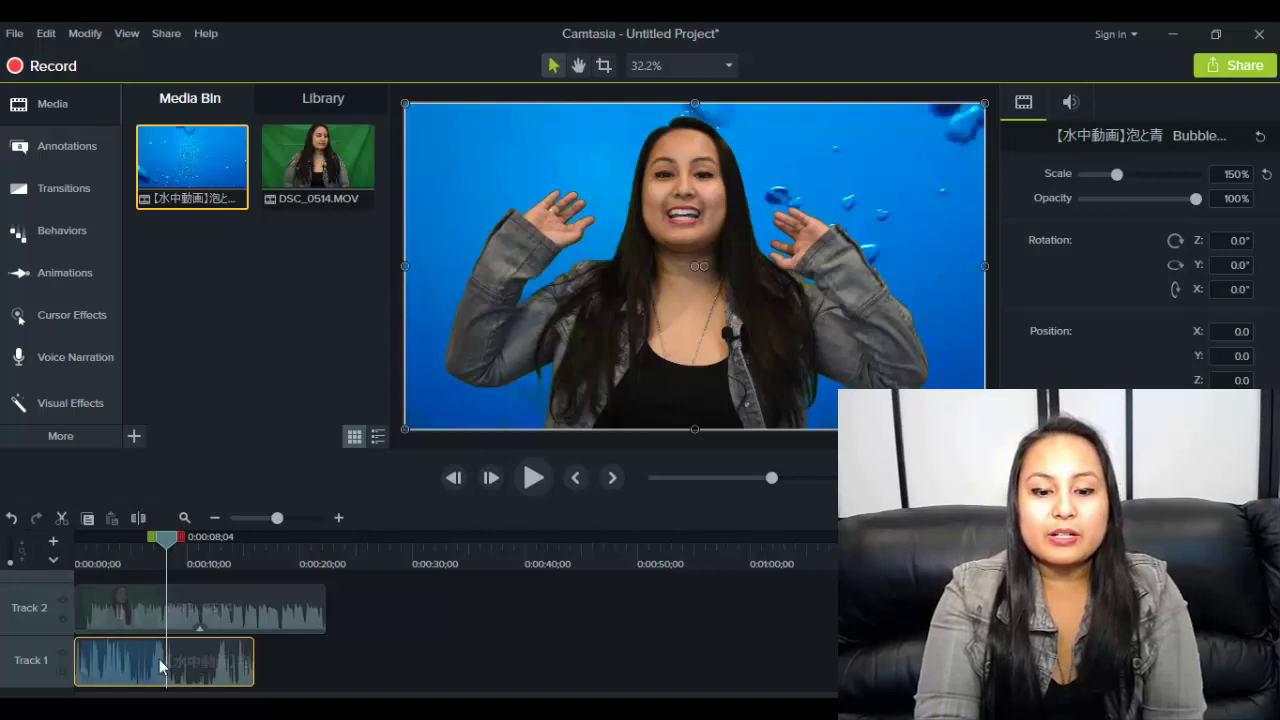
Delete the bubbles clip and put a white rectangle on Track 1, stretched to fill the canvas.
key(Delete)
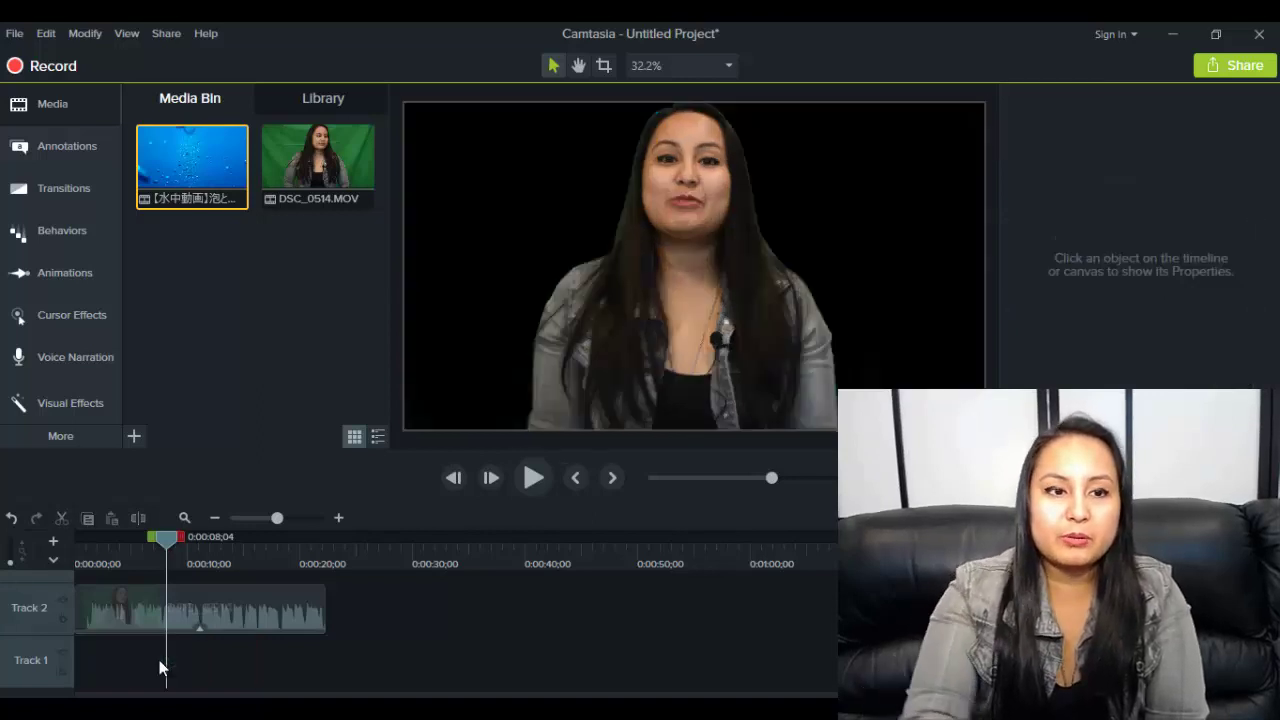
click(72, 145)
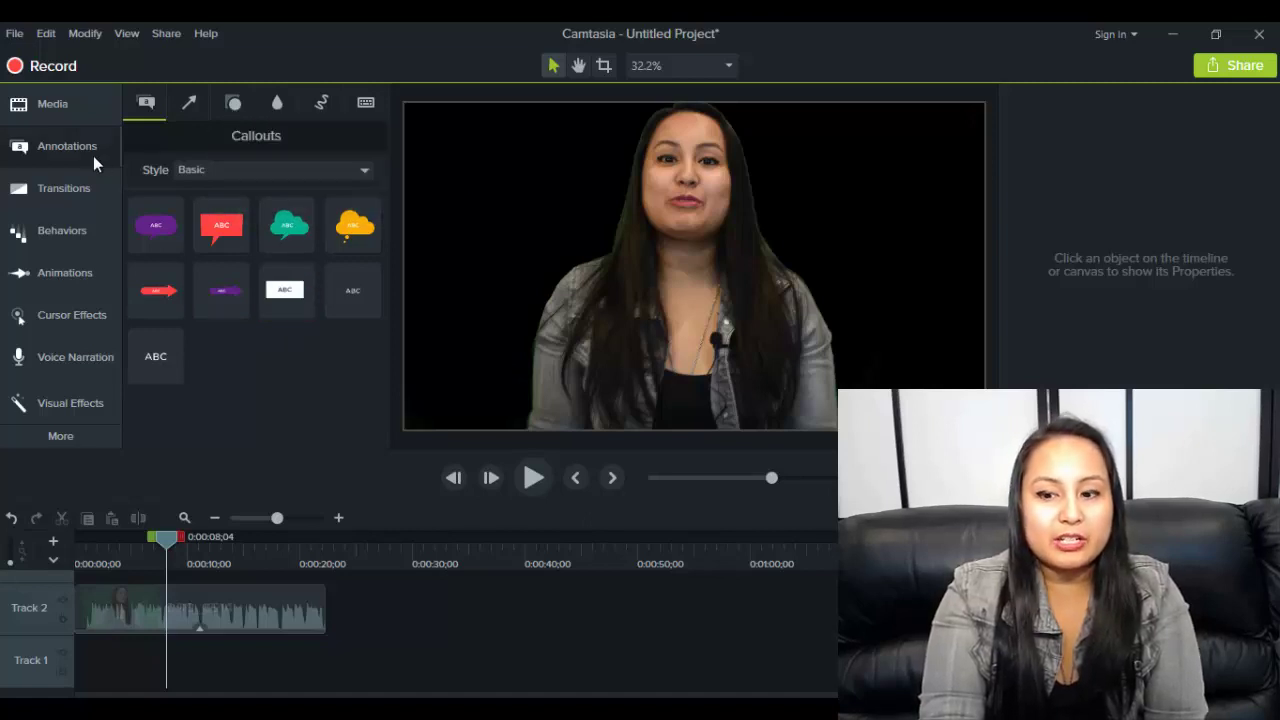
click(226, 108)
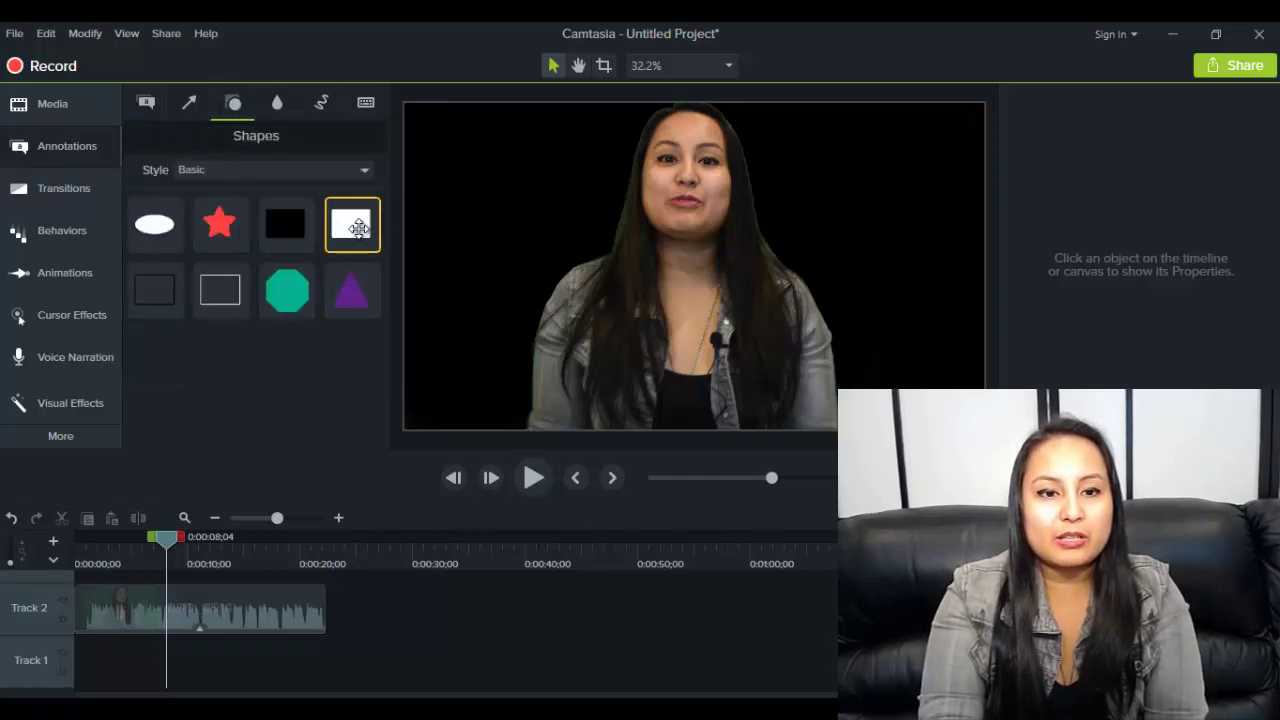
drag(343, 246, 326, 685)
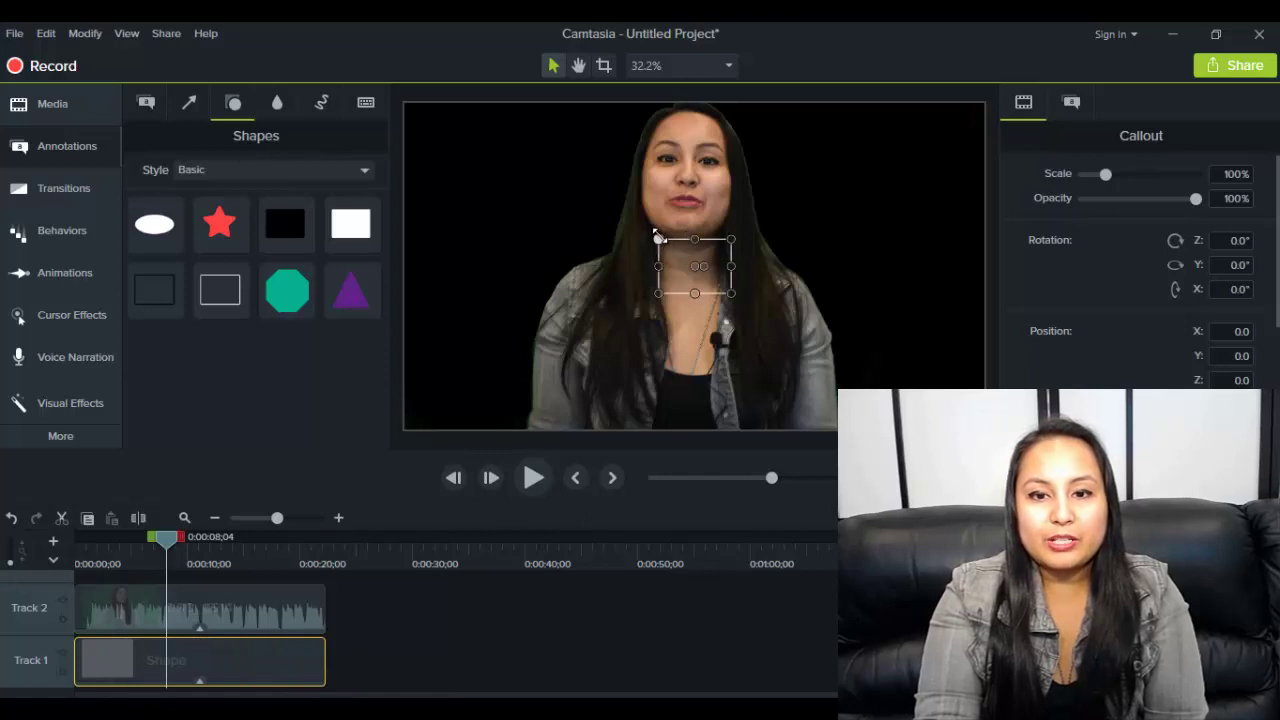
drag(657, 237, 404, 103)
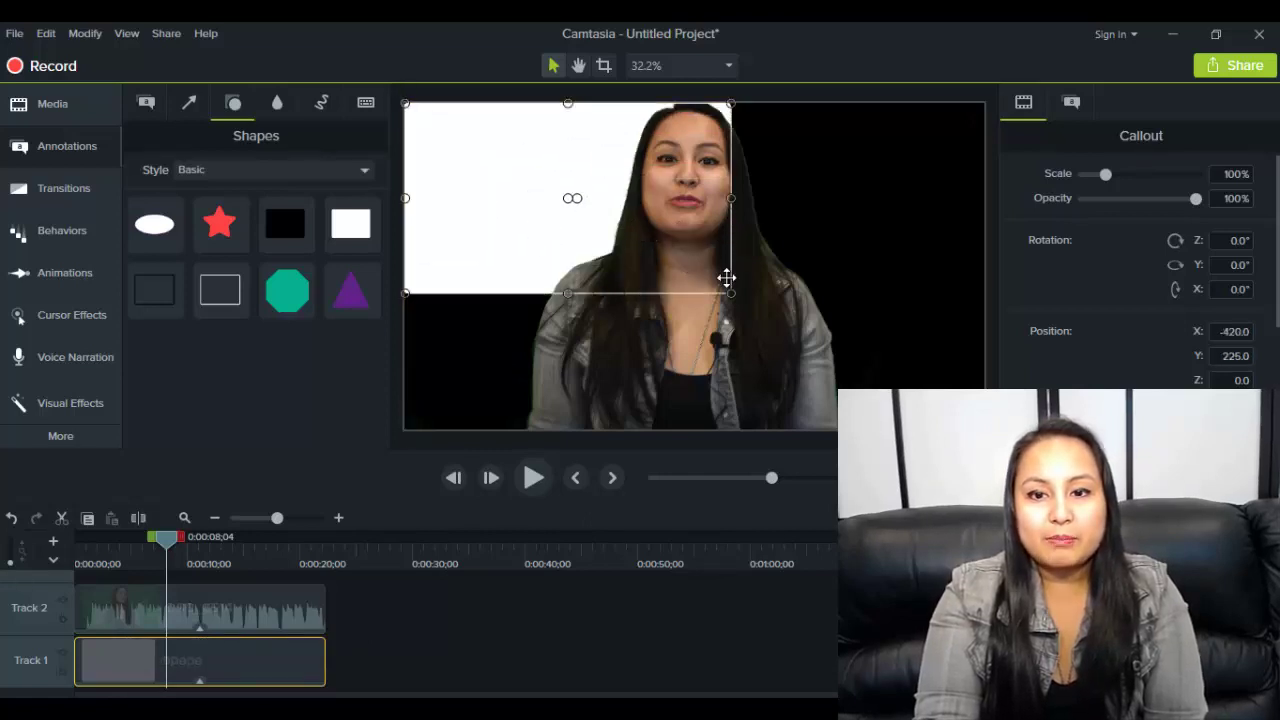
drag(733, 295, 985, 430)
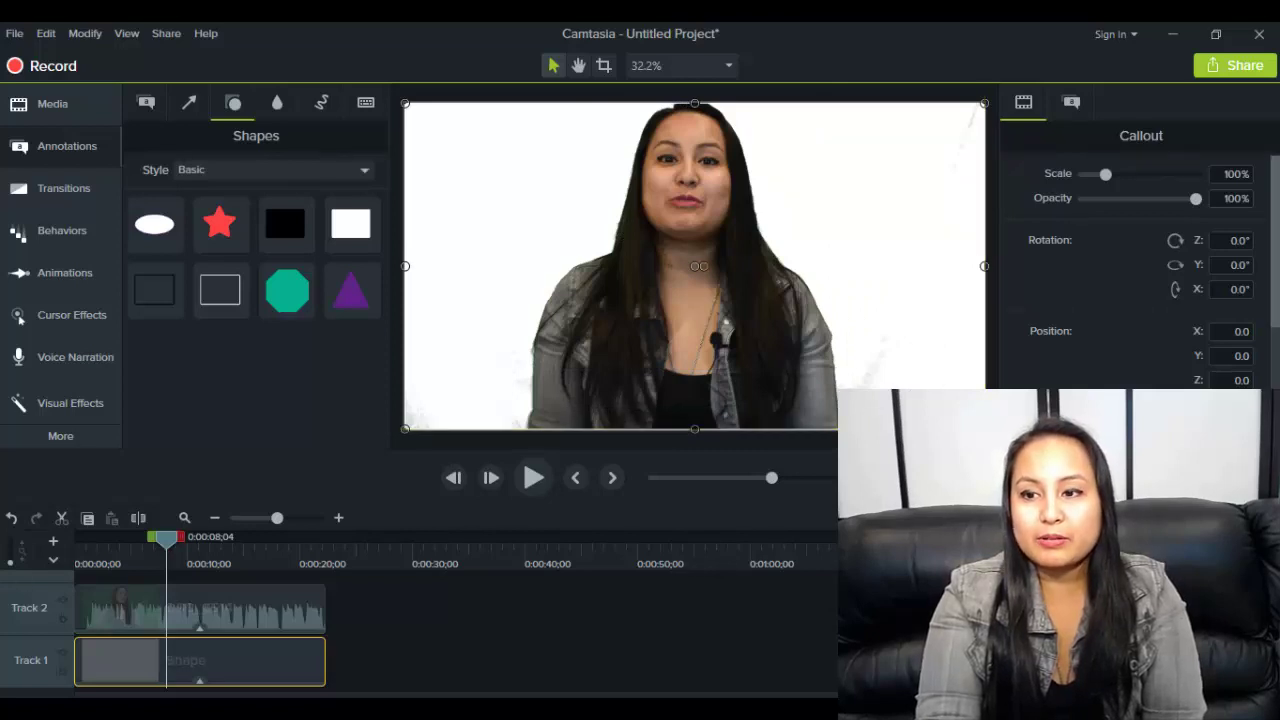
Try purple, teal, green and blue rectangle fills, settling on purple, then deselect.
scroll(1250, 280, down, 2)
click(1071, 103)
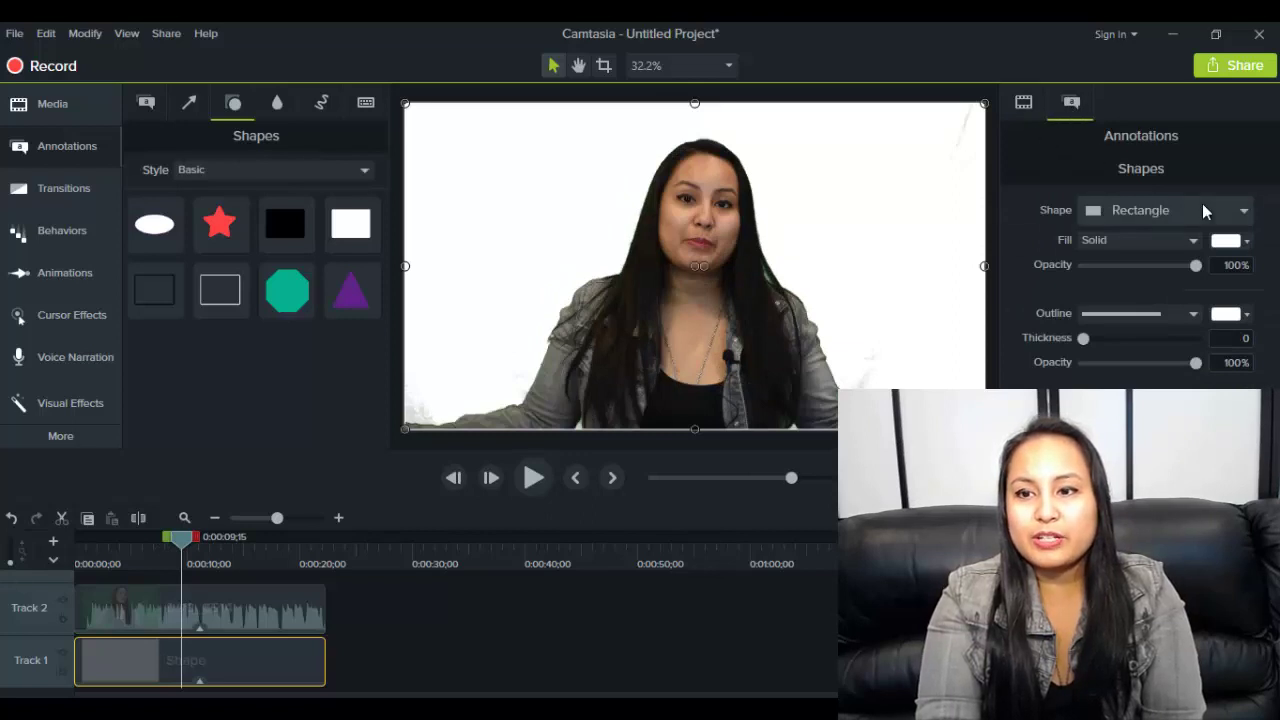
click(1249, 250)
click(1165, 282)
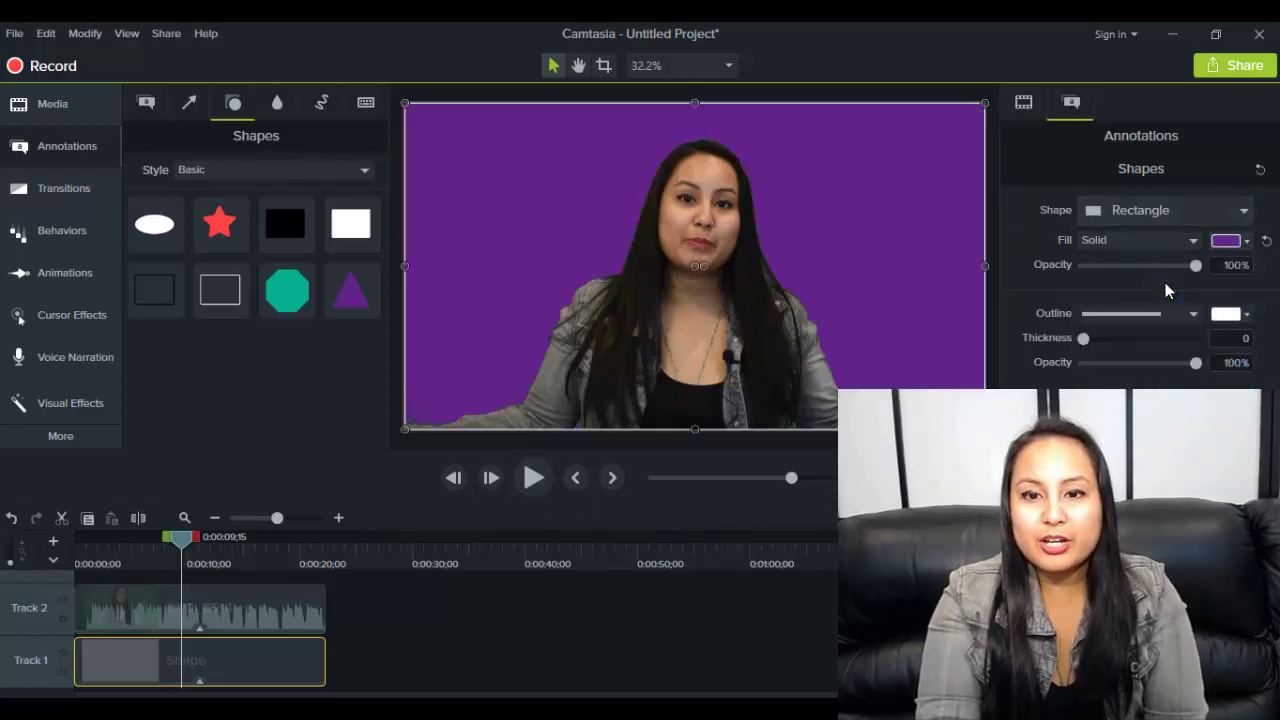
click(1247, 243)
click(1206, 280)
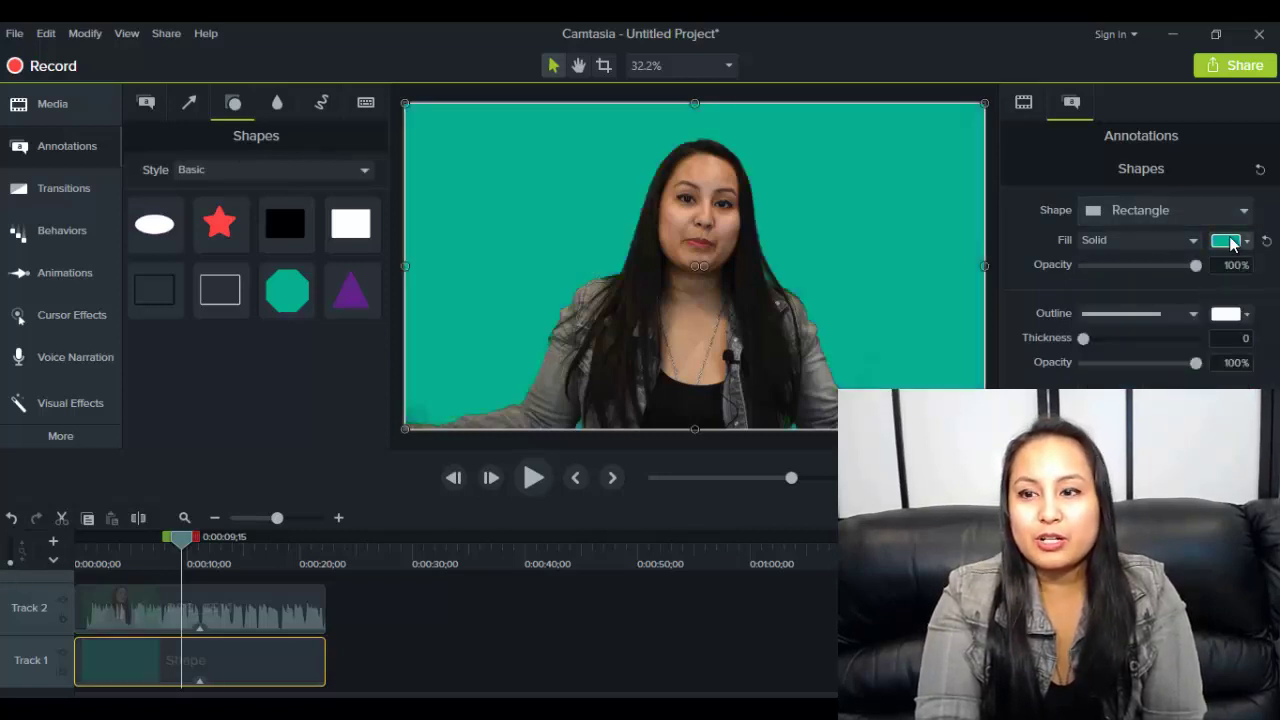
click(1246, 242)
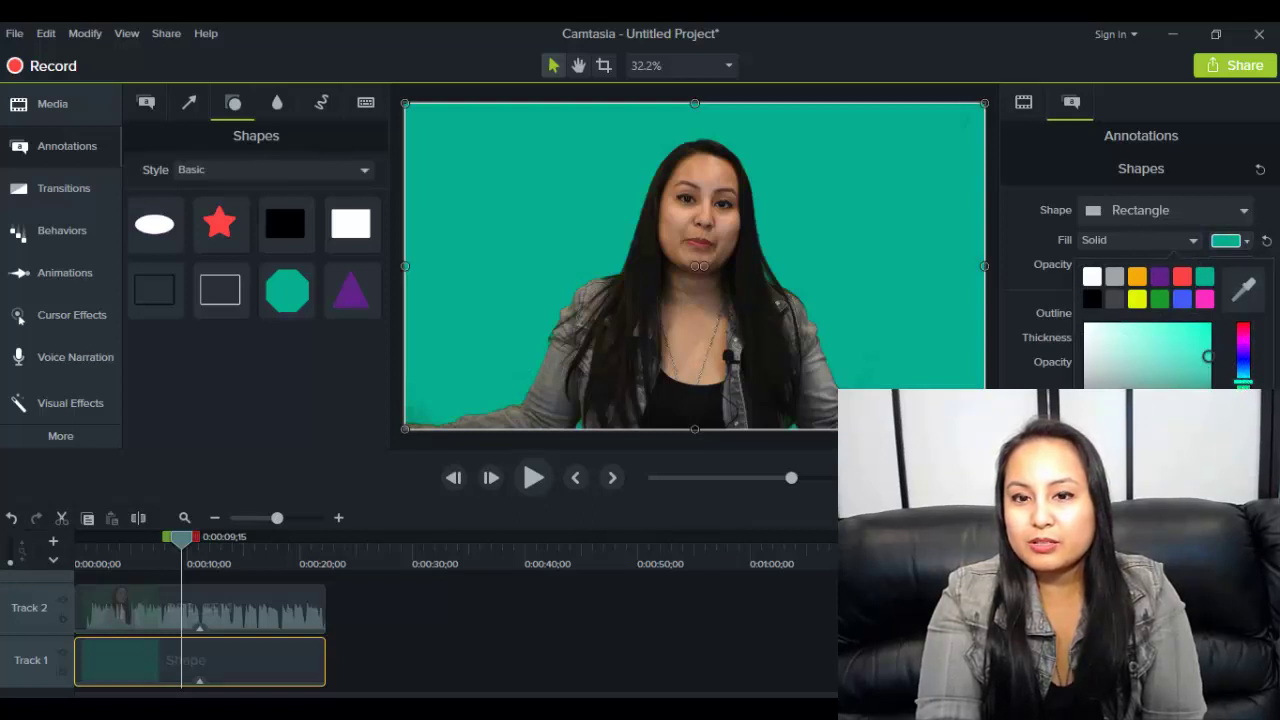
drag(1243, 381, 1243, 379)
click(1183, 298)
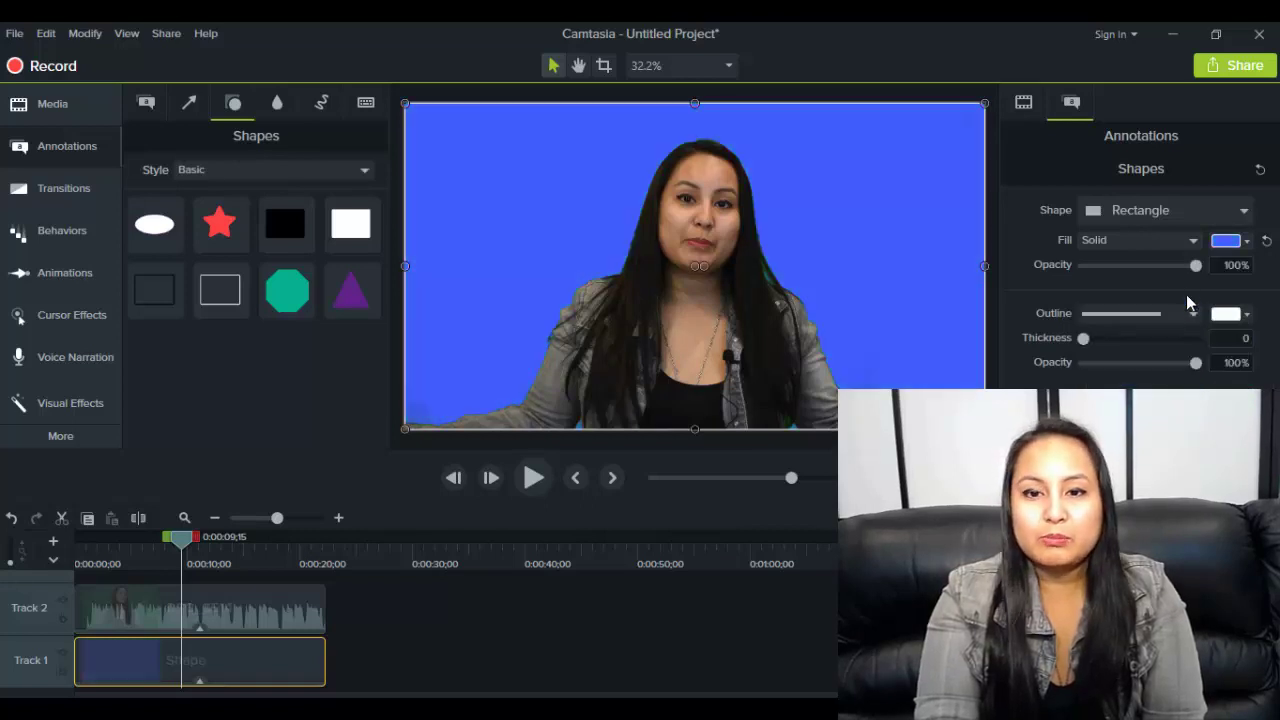
click(1232, 242)
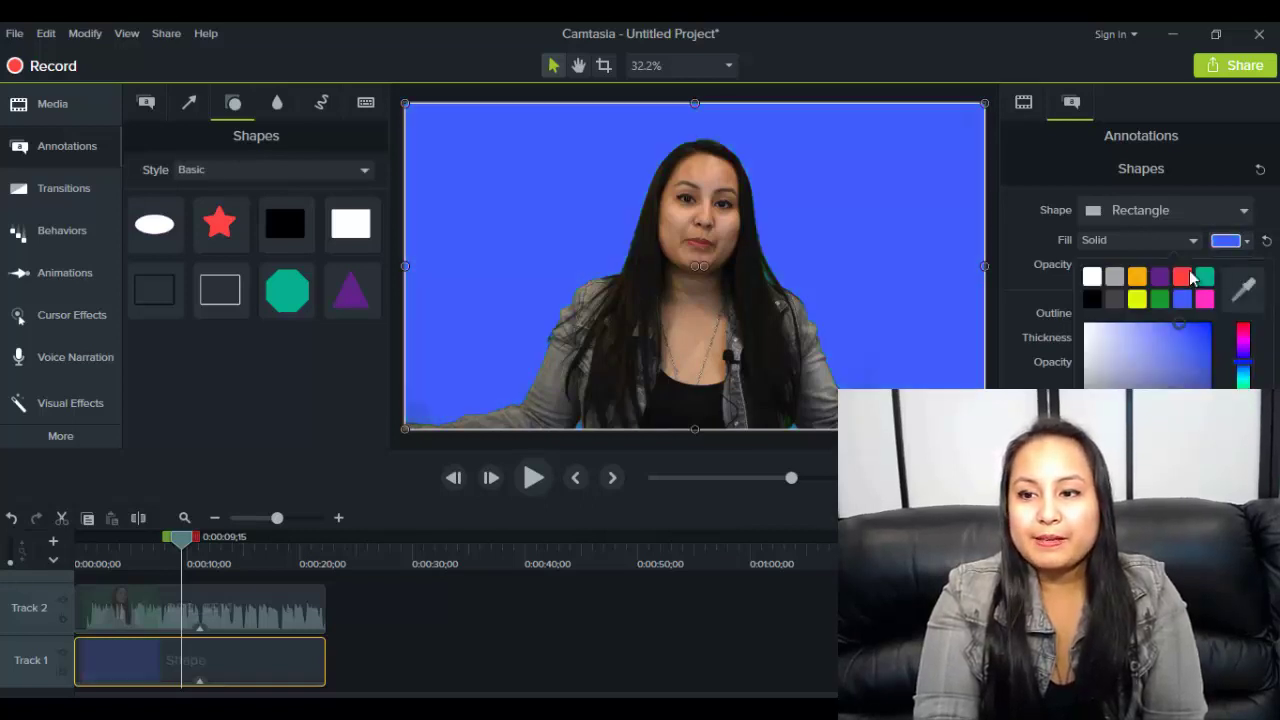
click(1160, 277)
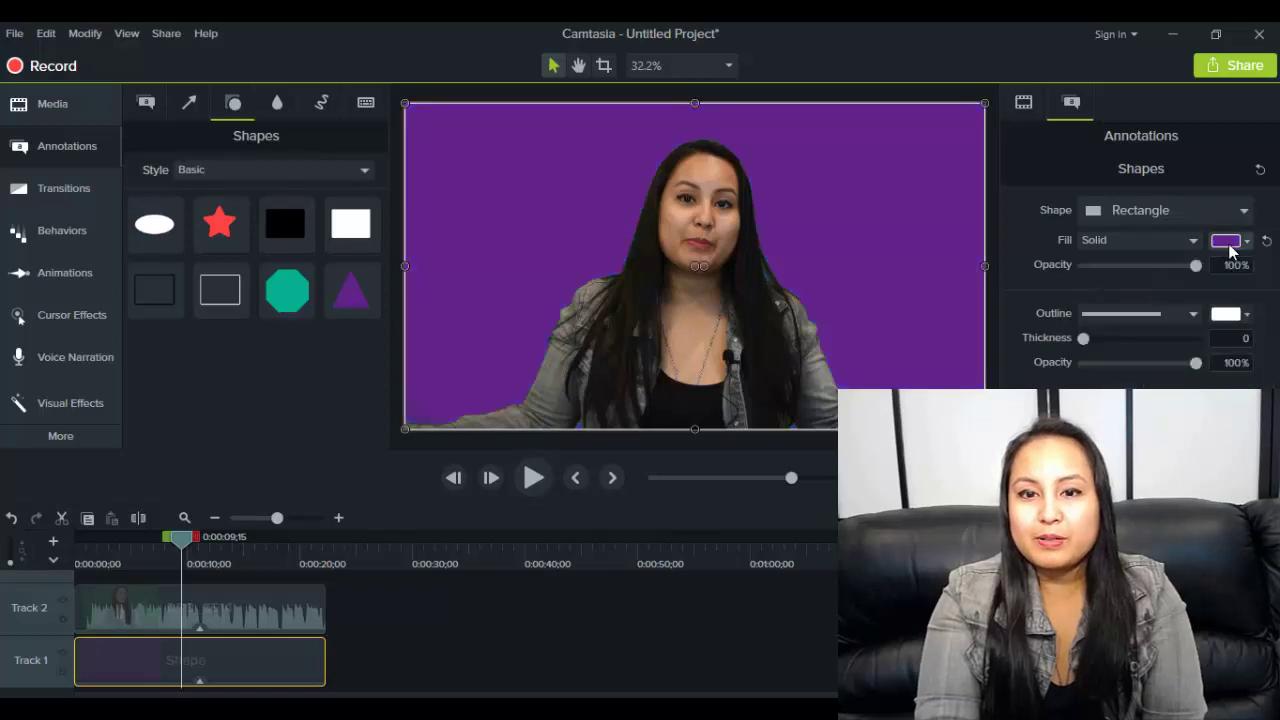
click(403, 445)
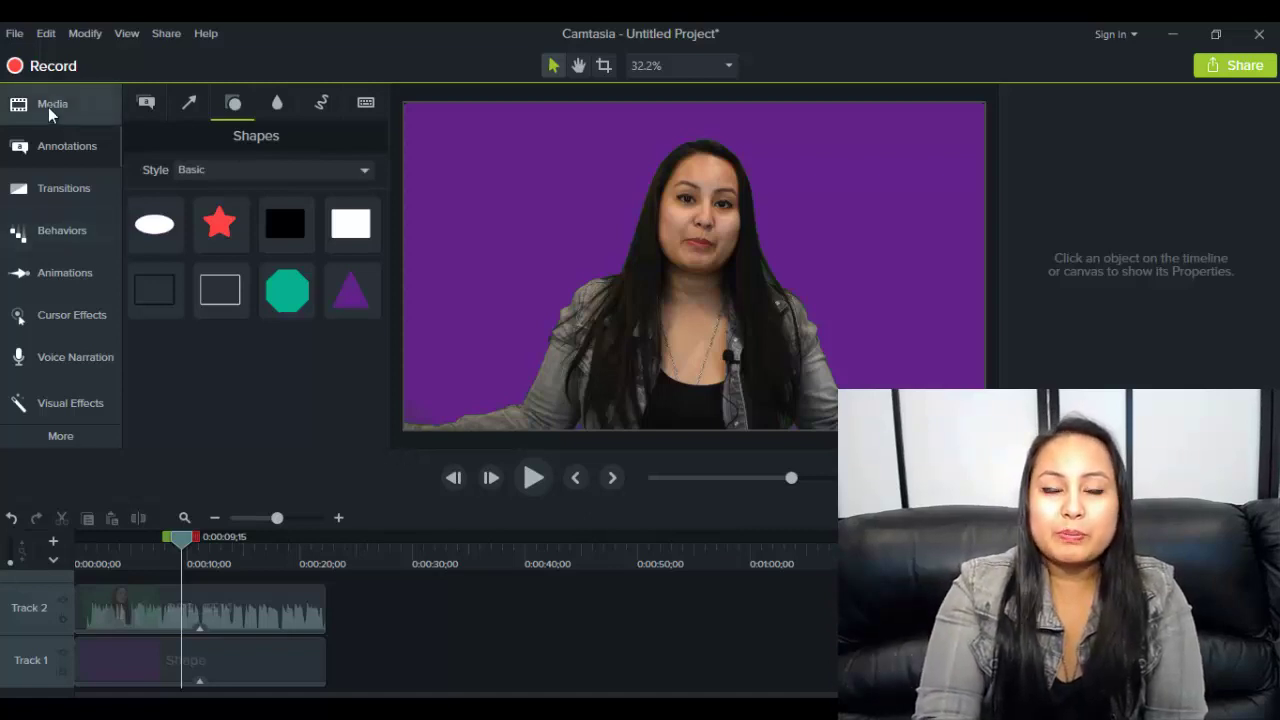
Check the Shape clip on Track 1, then show the Media Bin listing the bubbles video and DSC_0514.MOV.
mouse_move(180, 662)
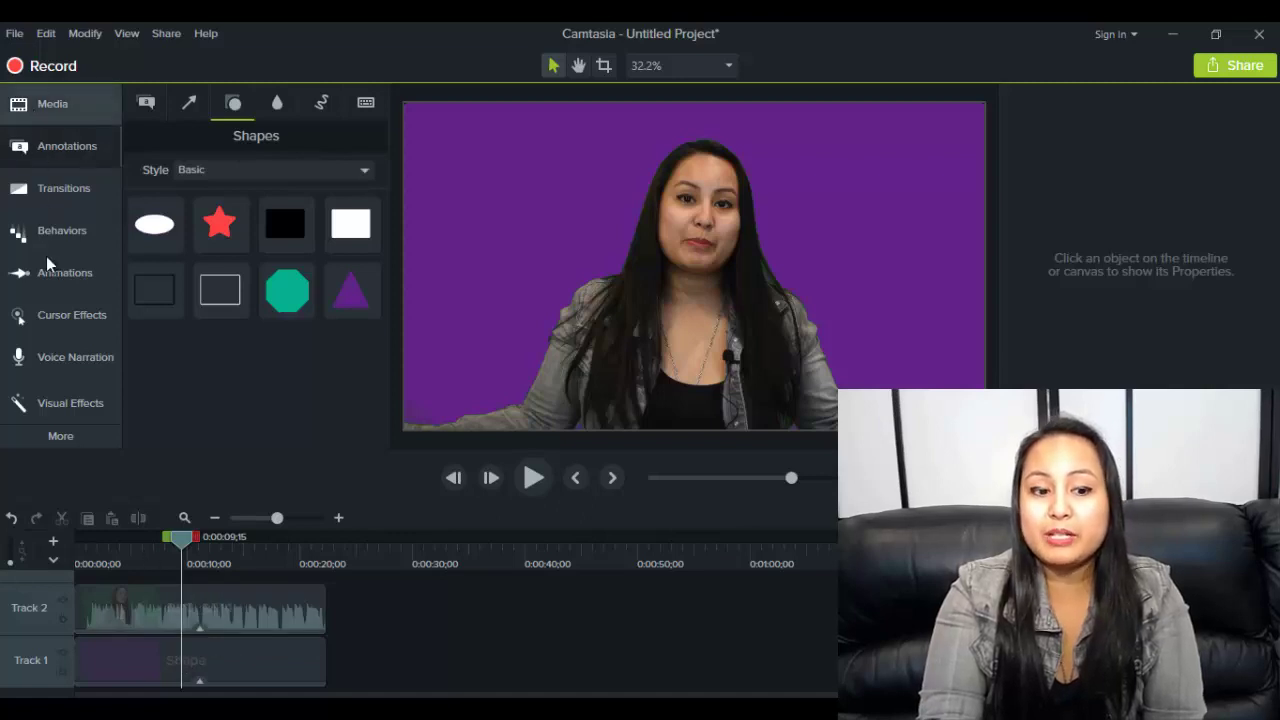
mouse_move(300, 658)
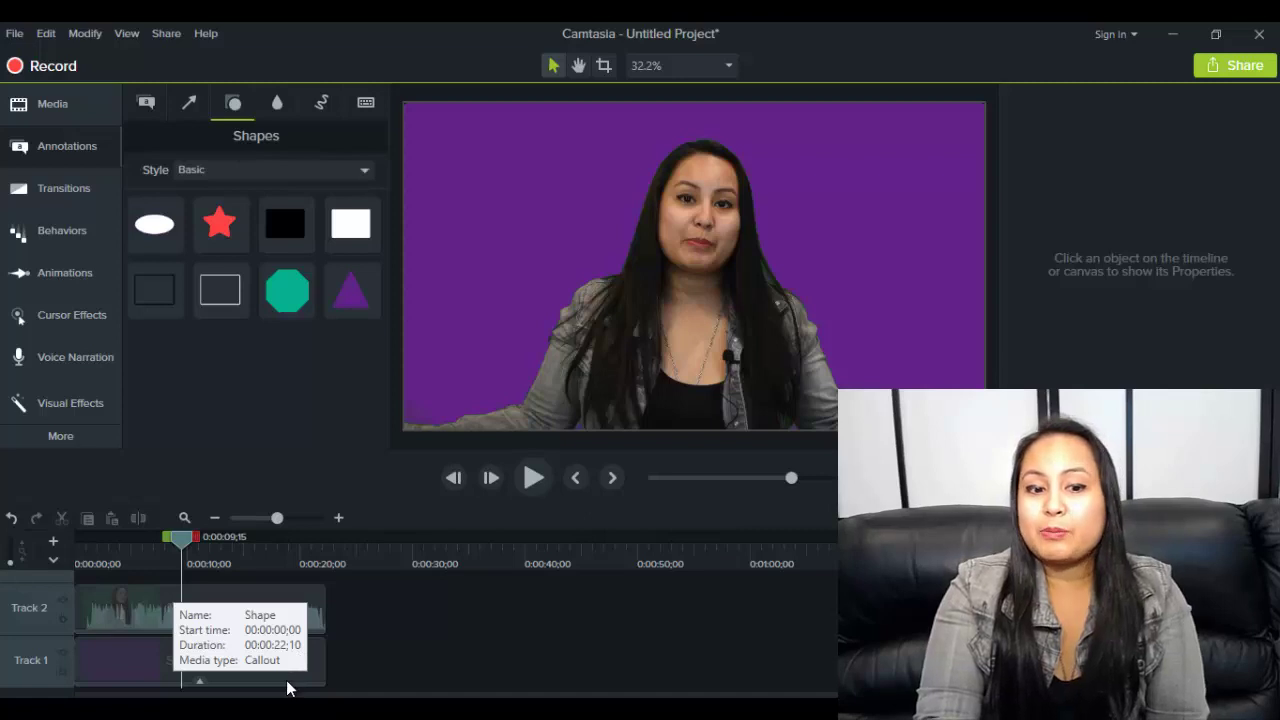
click(45, 104)
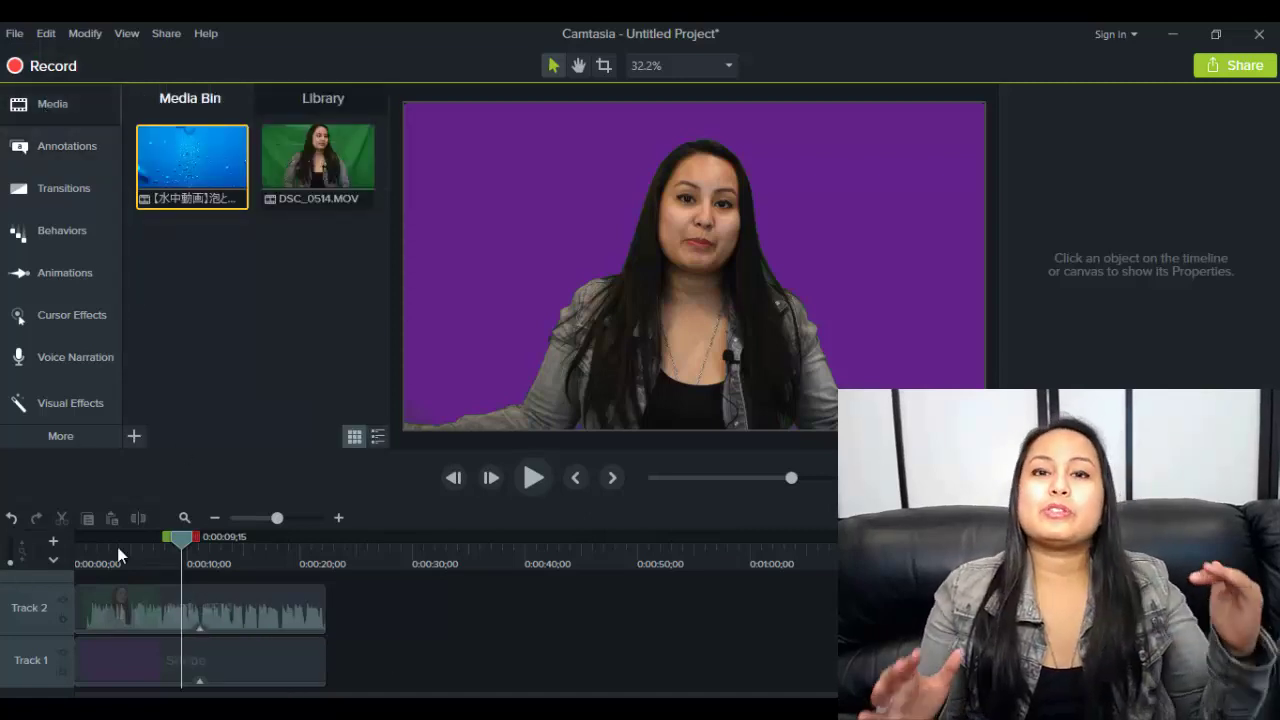